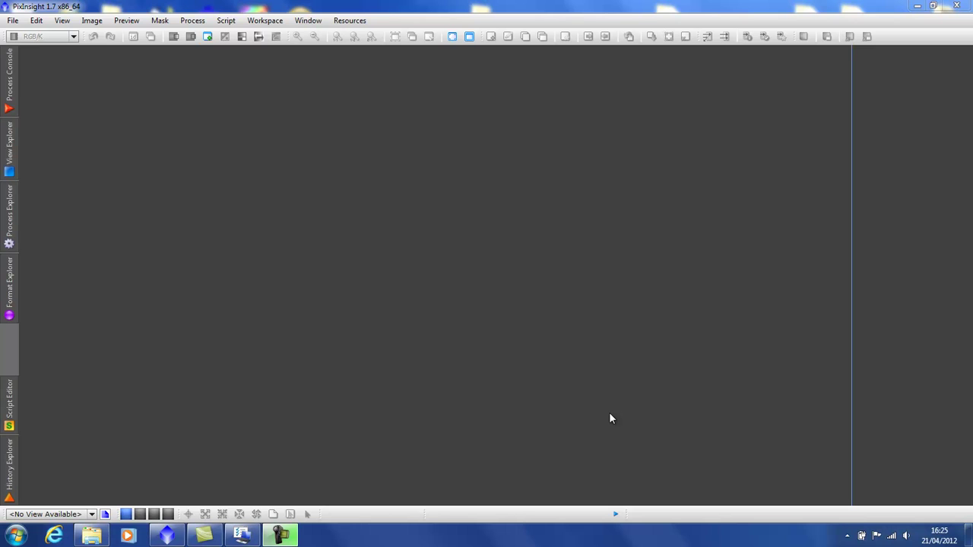
Check Script > Batch Processing, then show Process Explorer scrolled to Favorites with BatchPreprocessing.
left_click(225, 21)
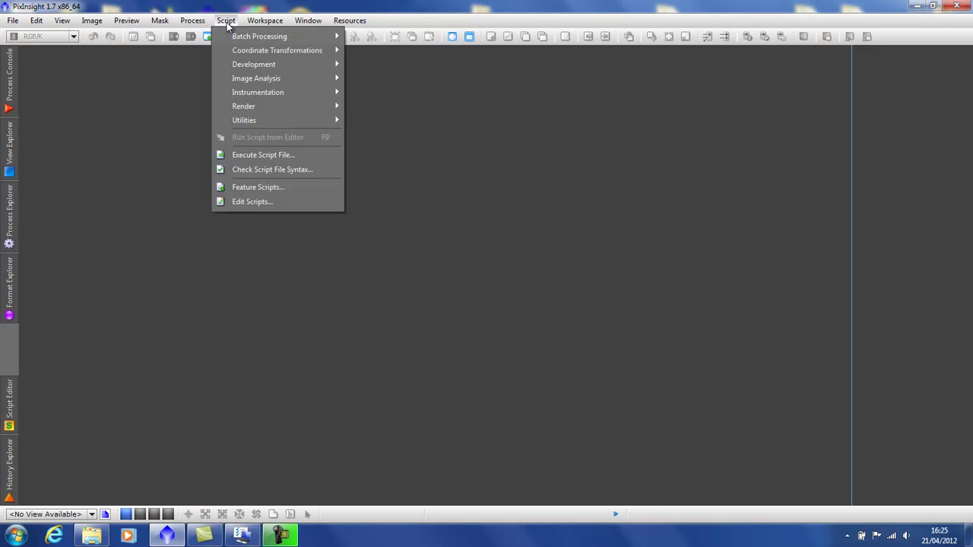
mouse_move(254, 35)
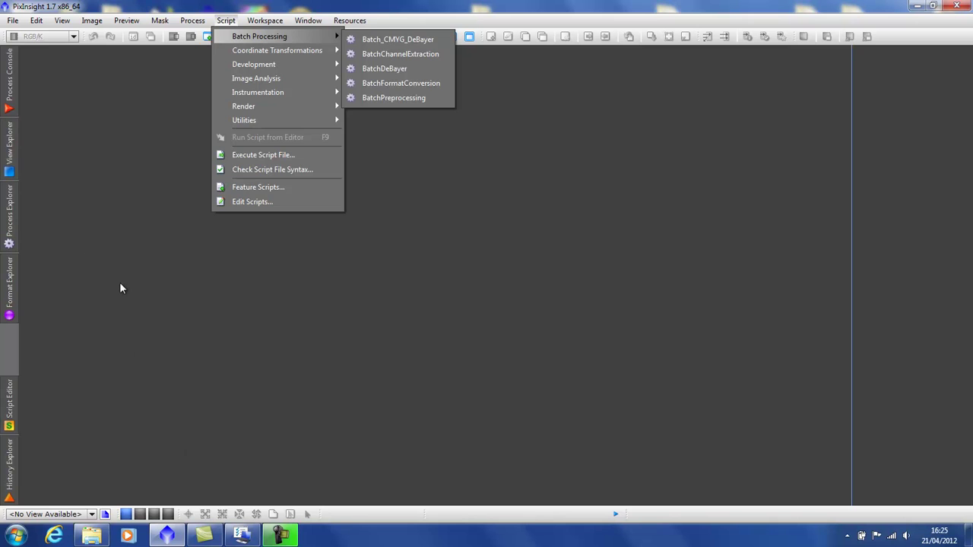
left_click(12, 238)
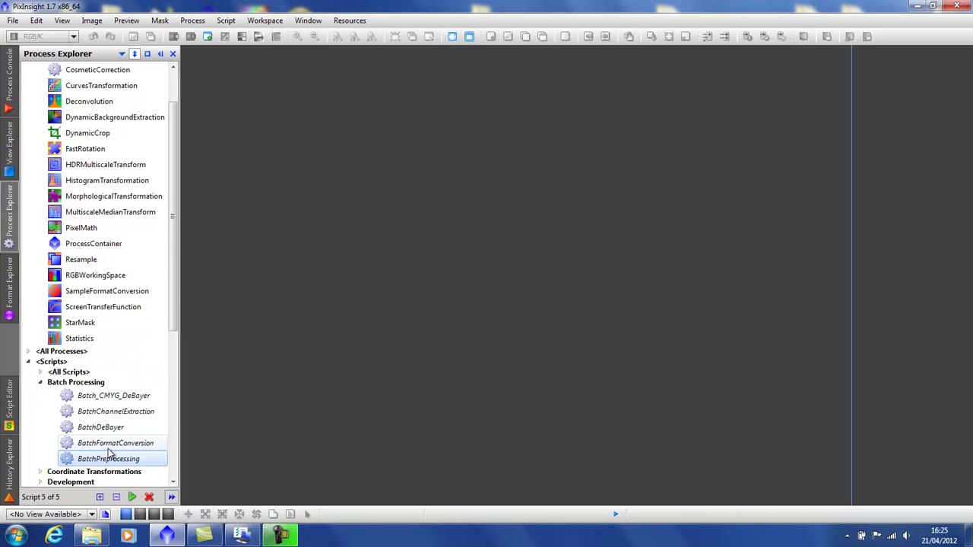
left_click_drag(171, 333, 186, 263)
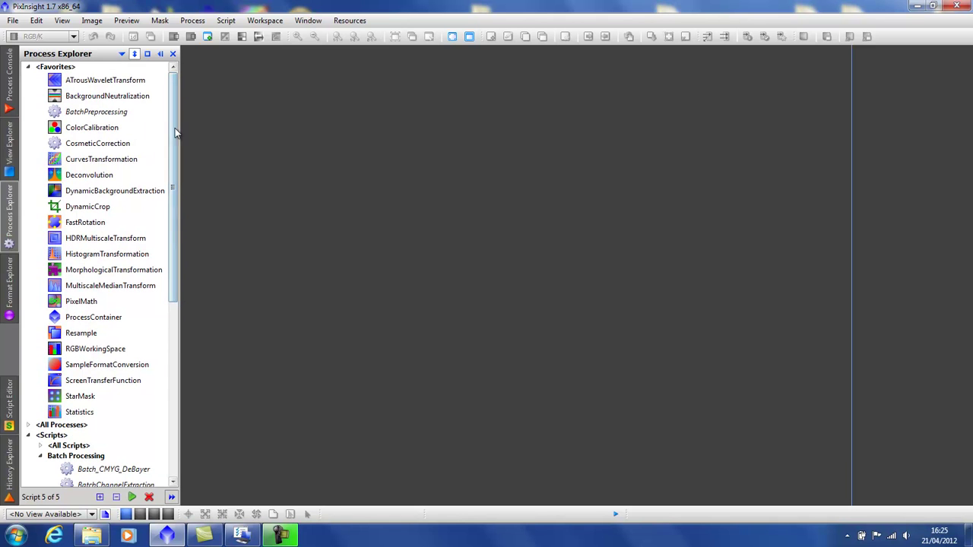
Start BatchPreprocessing from Favorites to bring up the Batch Preprocessing Script v1.0 dialog.
double_click(95, 114)
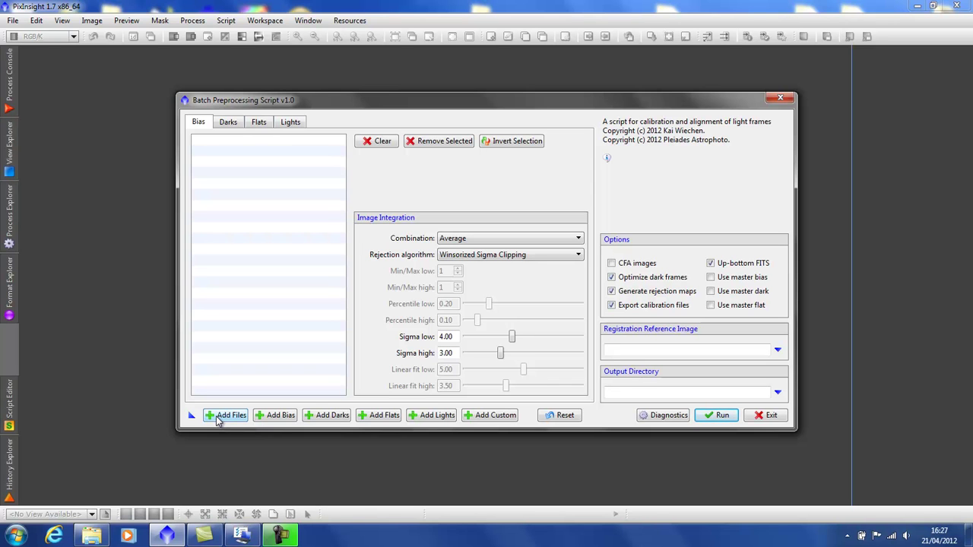
Add 'march 2012 bias master' from Pixinsight M101 > Bias and Darks as the bias frame.
left_click(283, 417)
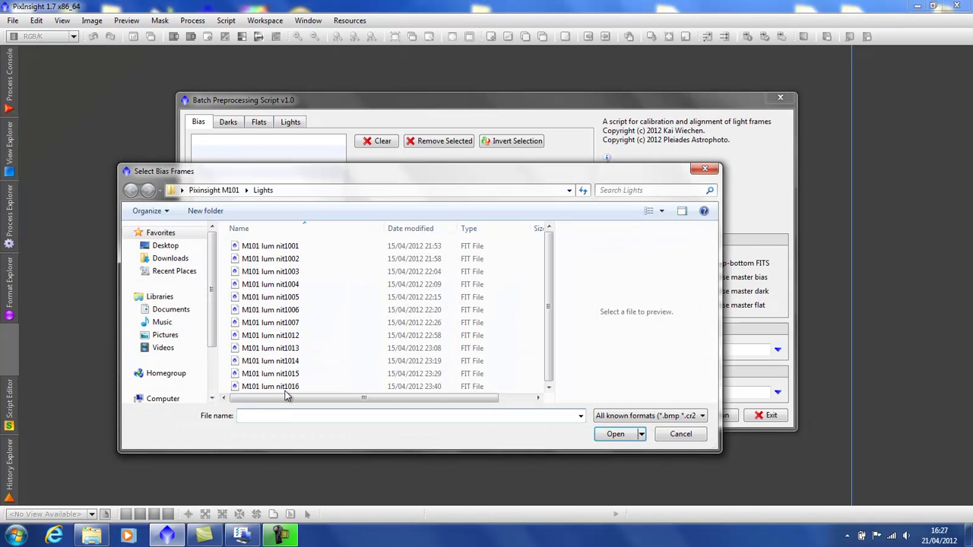
left_click(212, 190)
double_click(293, 248)
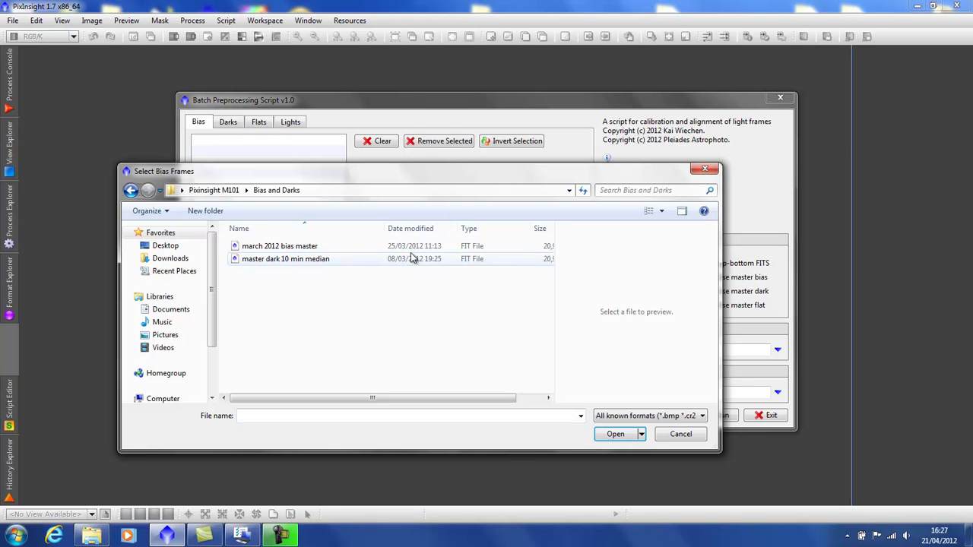
double_click(317, 248)
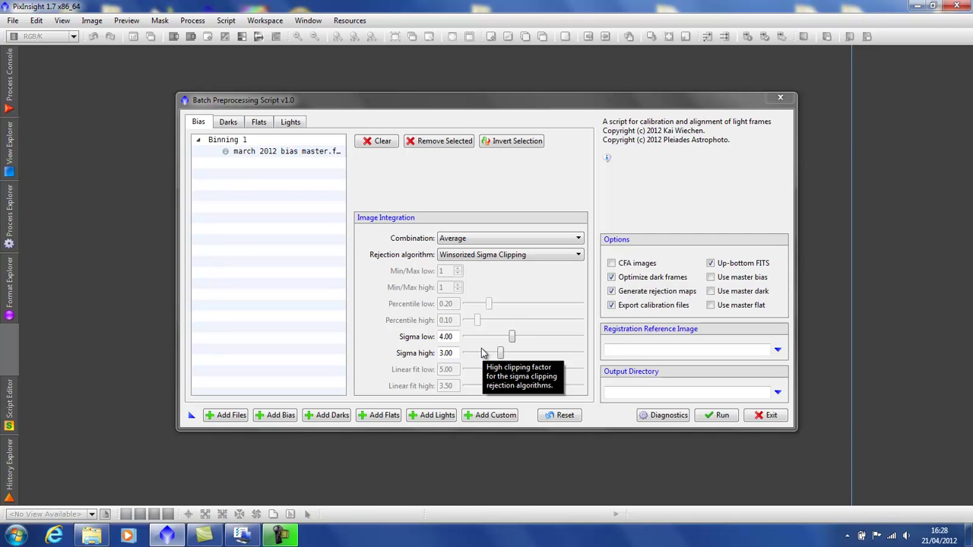
Add 'master dark 10 min median' as the dark and the l-lum flat from Pixinsight M101 > Flats.
left_click(334, 416)
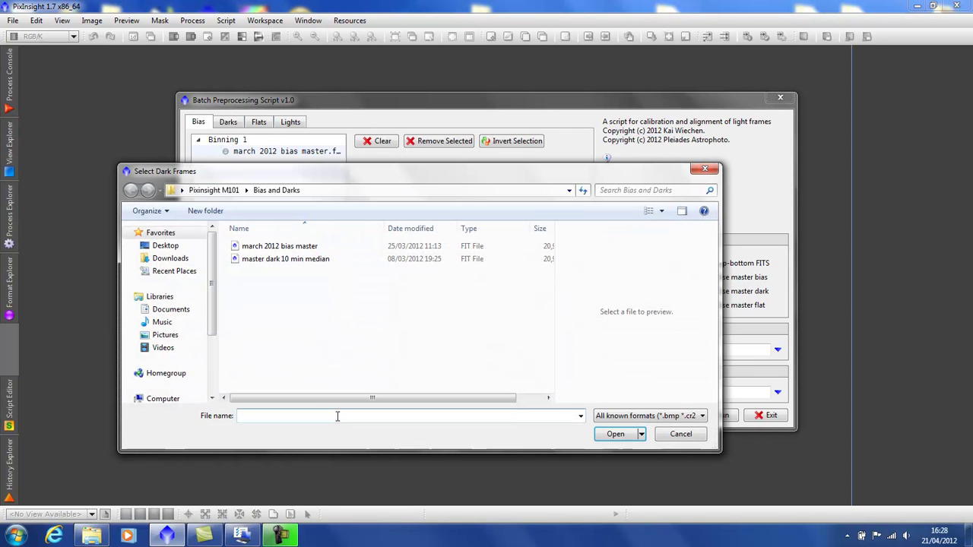
double_click(324, 260)
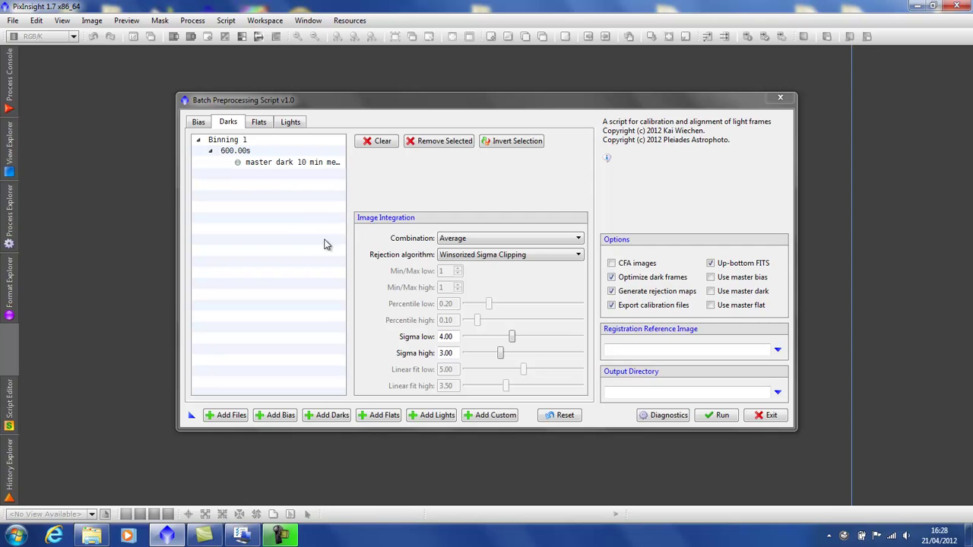
left_click(387, 416)
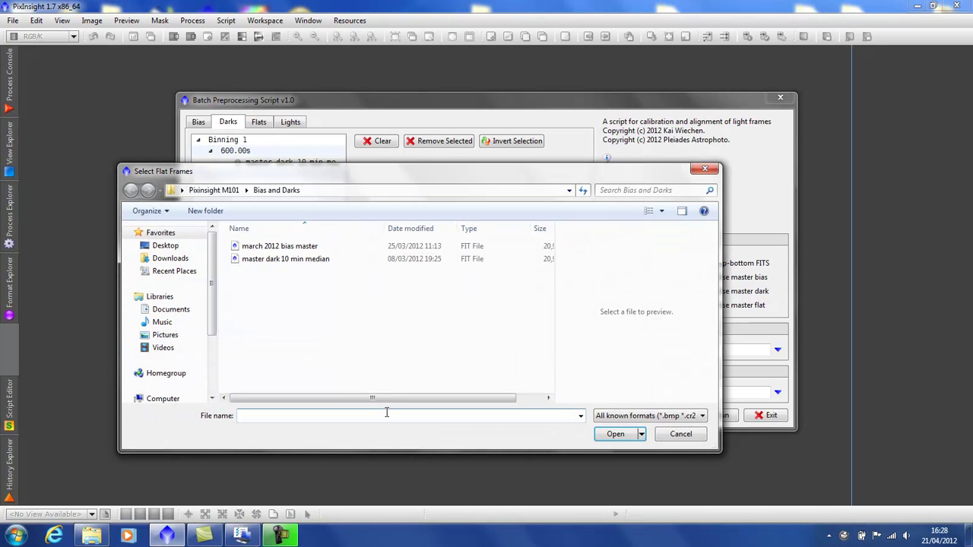
left_click(219, 193)
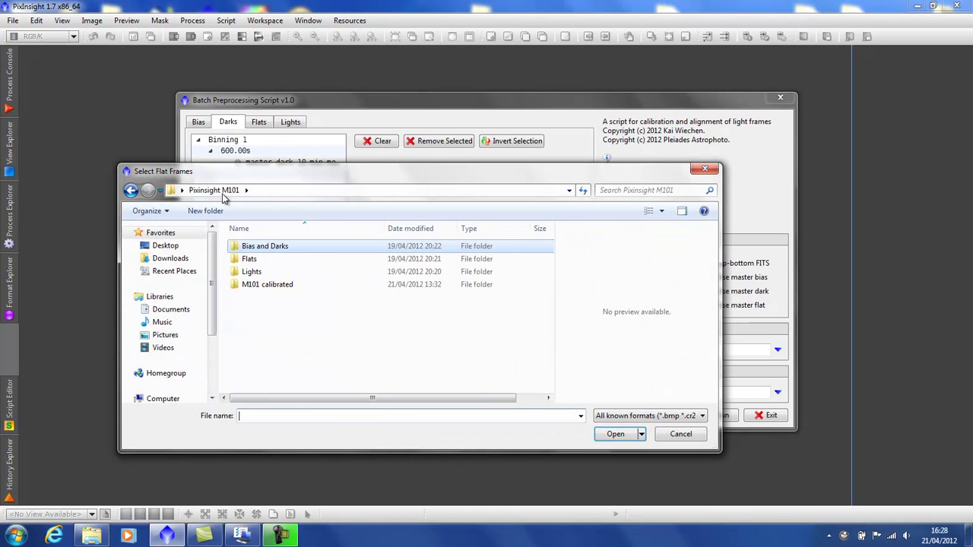
double_click(277, 259)
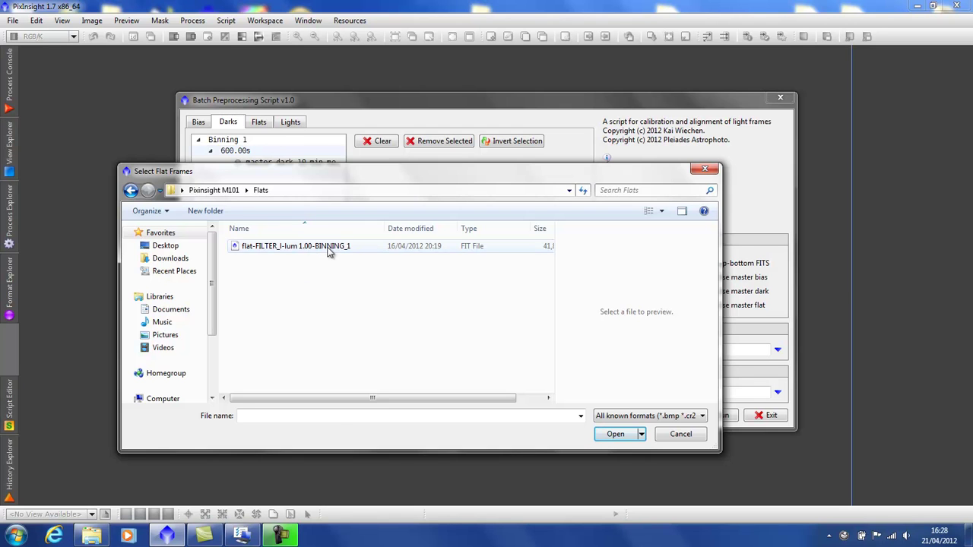
double_click(328, 251)
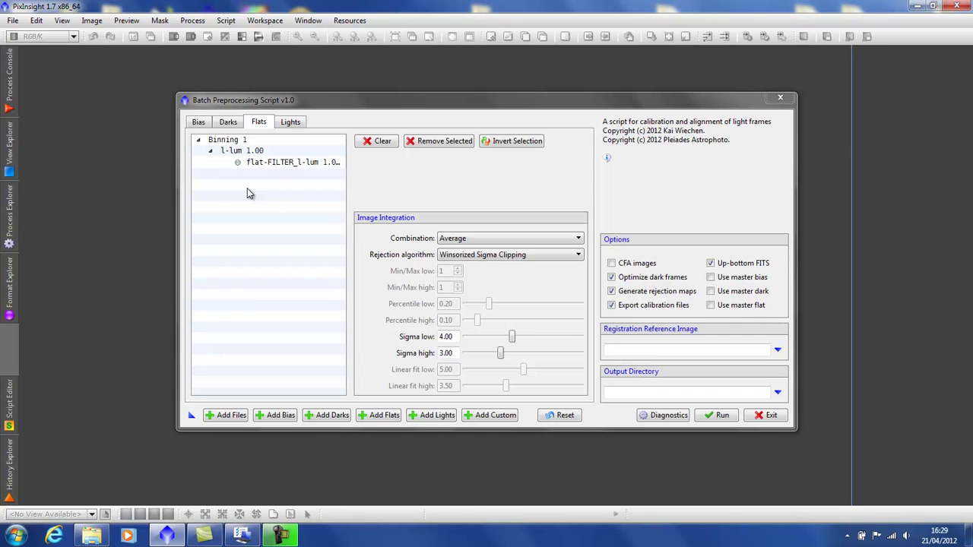
Review the loaded files, then enable Use master bias, Use master dark and Use master flat.
left_click(197, 123)
left_click(227, 124)
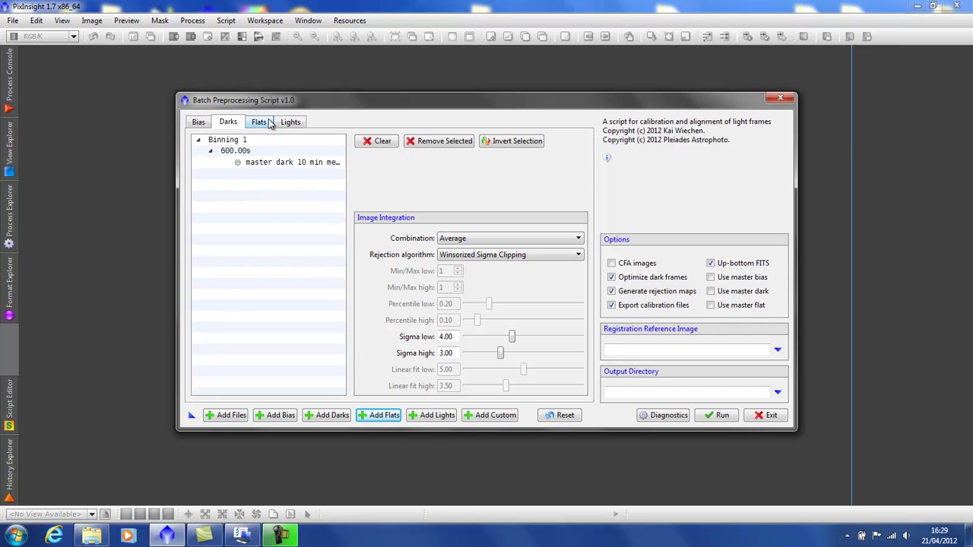
left_click(262, 124)
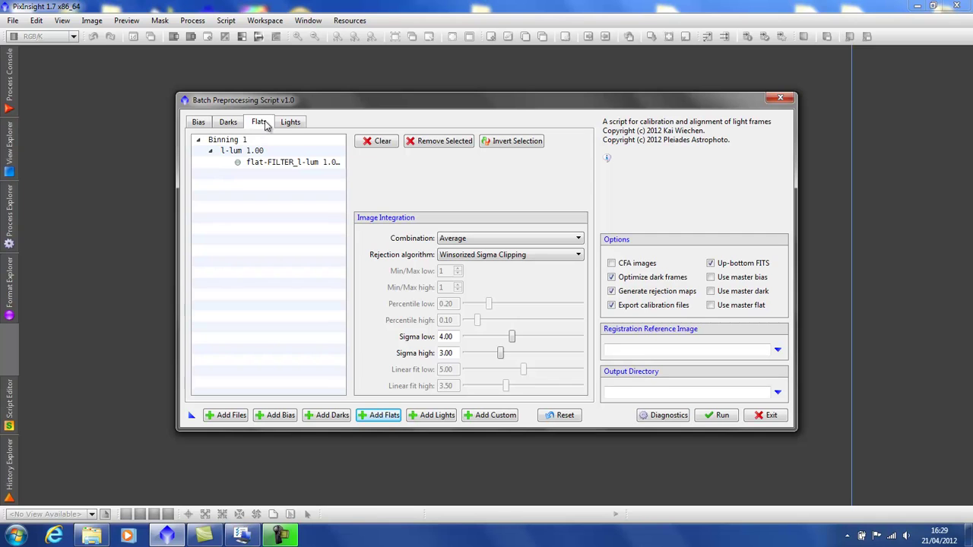
left_click(711, 278)
left_click(710, 292)
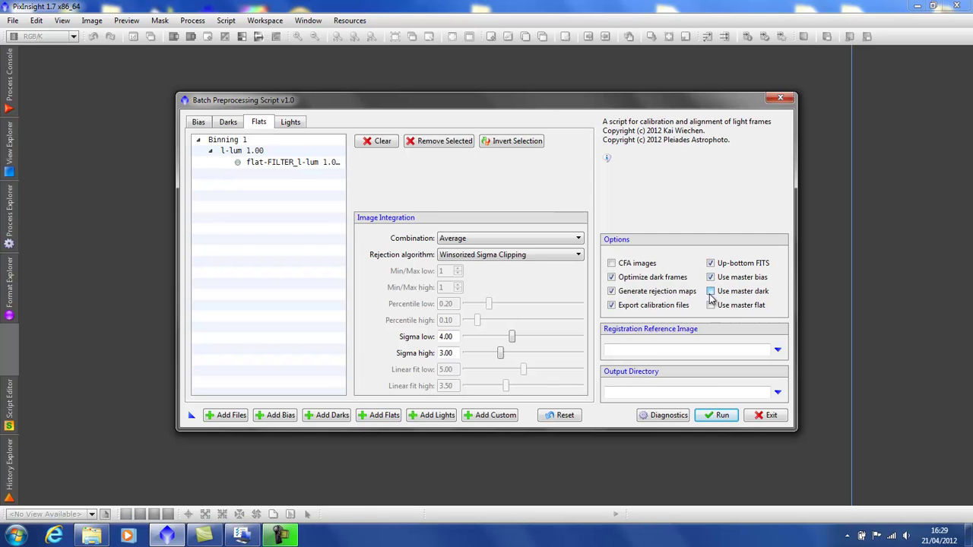
left_click(711, 305)
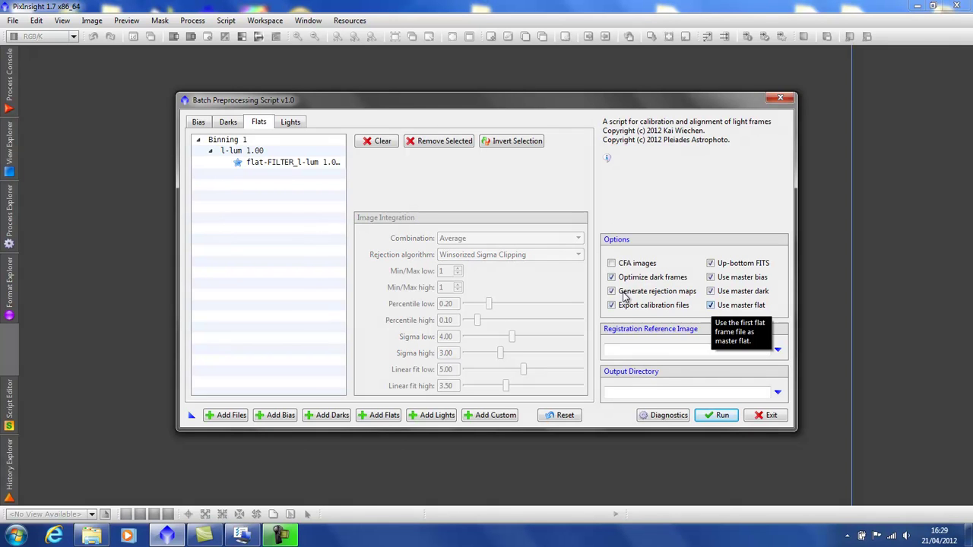
Recheck the Darks, Bias and Flats lists to confirm the loaded master files.
left_click(227, 123)
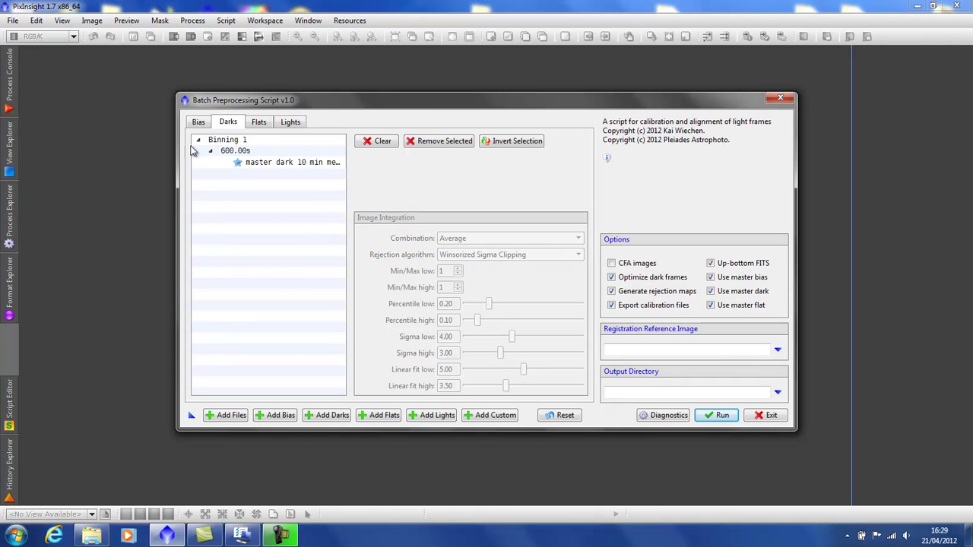
left_click(203, 128)
left_click(229, 125)
left_click(260, 125)
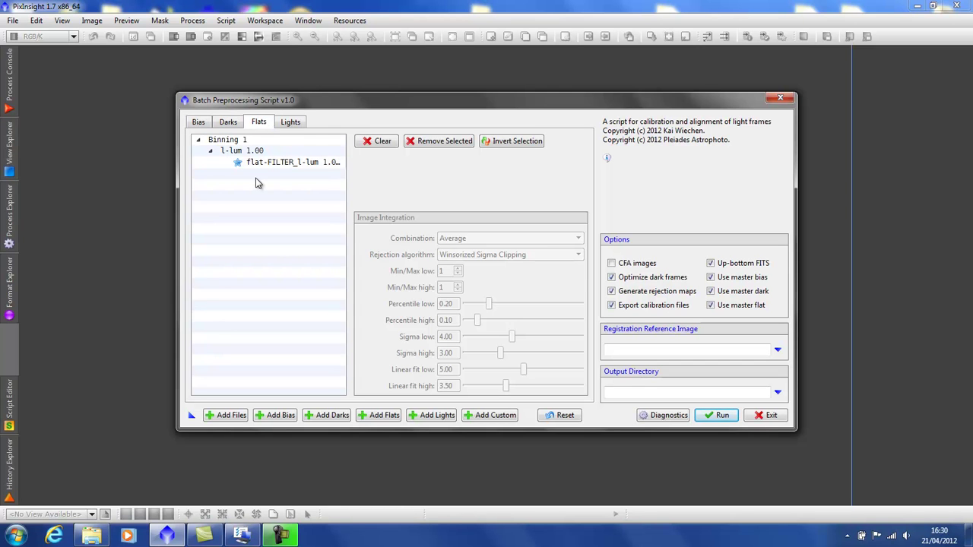
Add light frames M101 lum nit1001 through nit1016 from Pixinsight M101 > Lights.
left_click(295, 127)
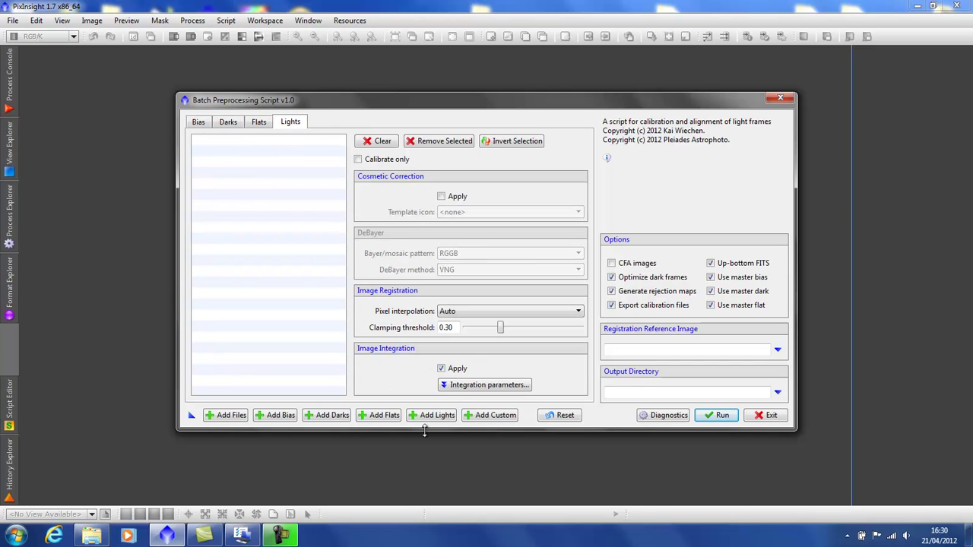
left_click(447, 416)
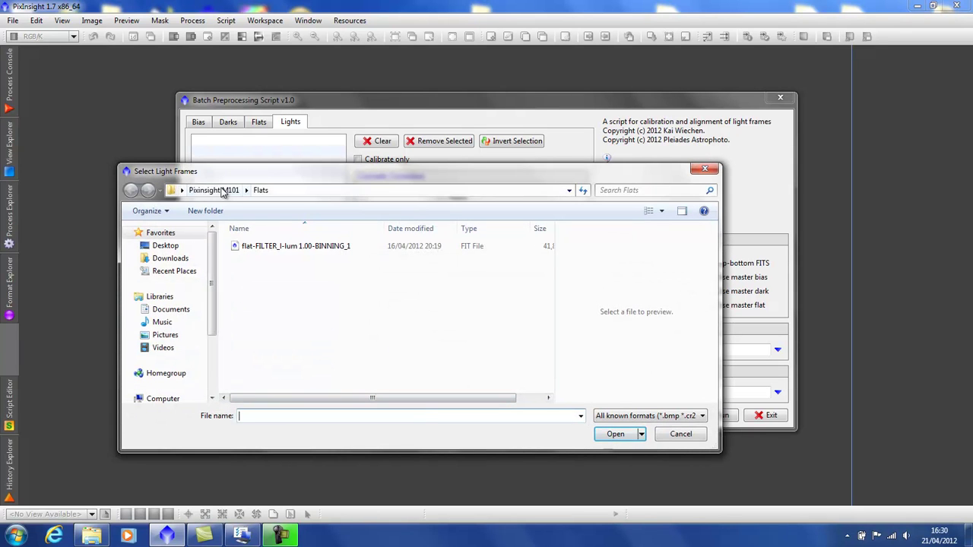
left_click(217, 190)
double_click(267, 272)
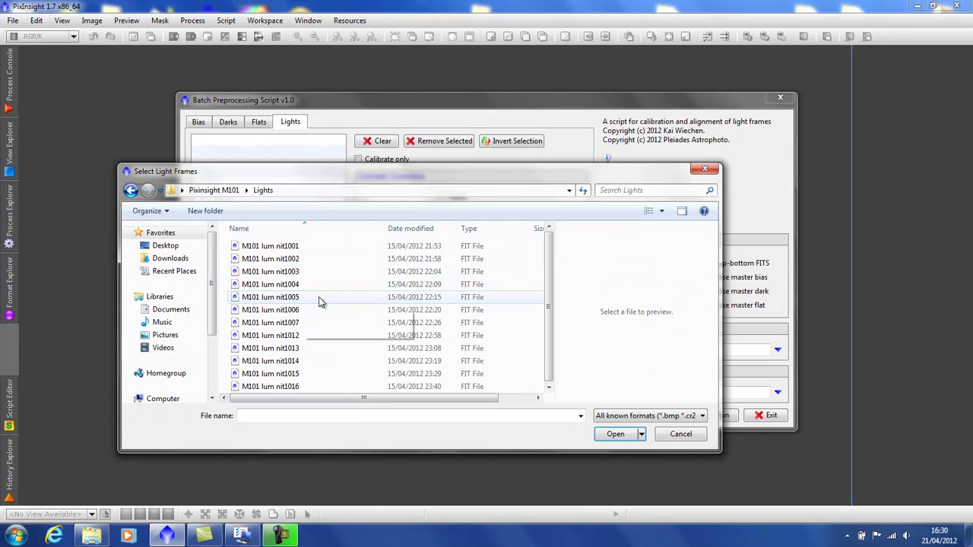
left_click(312, 250)
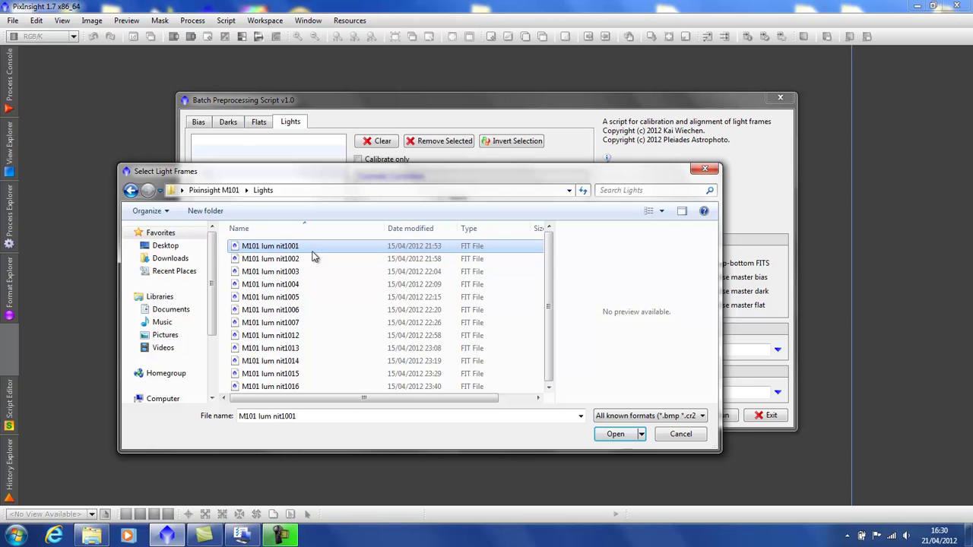
key("shift+Down")
key("shift+Down")
key("shift+Down")
key("shift+Down")
key("shift+Down")
key("shift+Down")
key("shift+Down")
key("shift+Down")
key("shift+Down")
key("shift+Down")
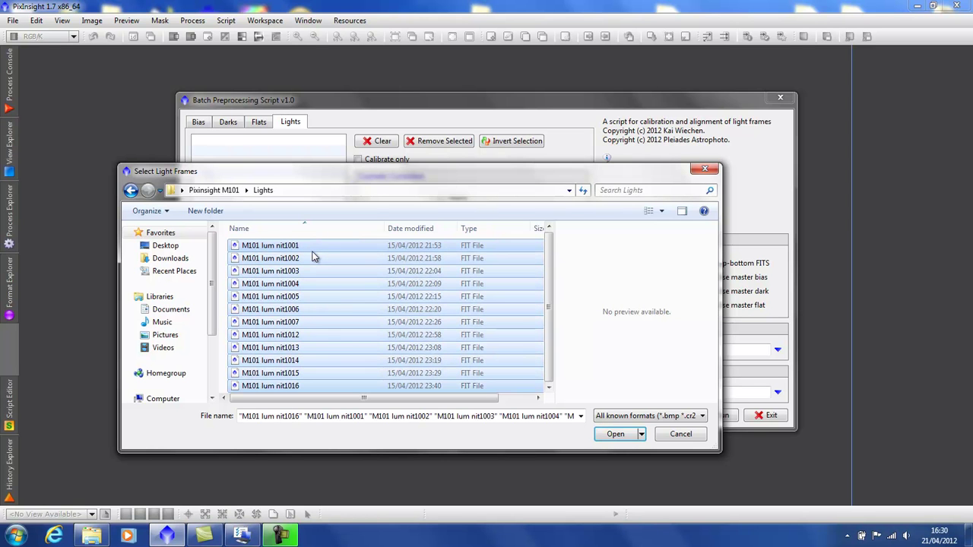
left_click(628, 437)
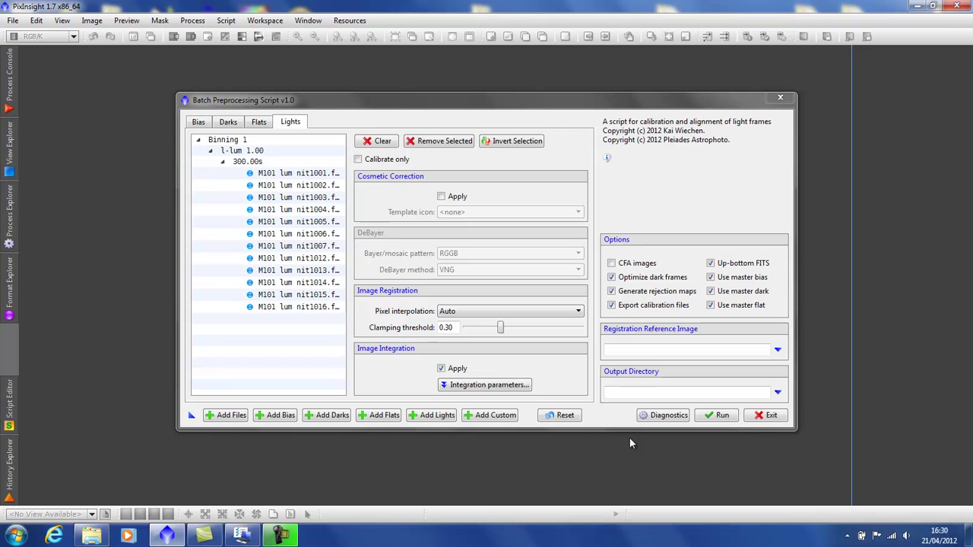
Make M101 lum nit1006 the registration reference and output to M101 calibrated/registered.
double_click(303, 235)
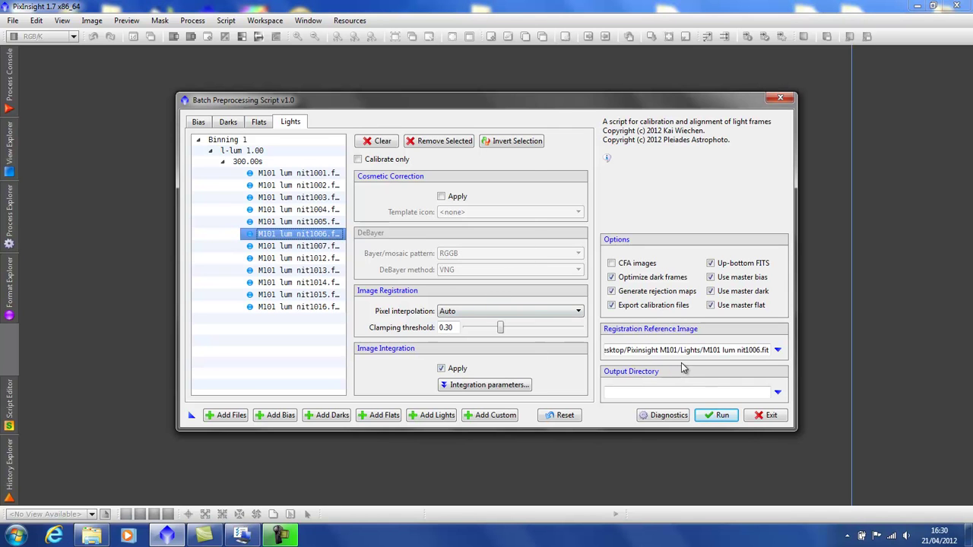
mouse_move(712, 351)
left_click(776, 393)
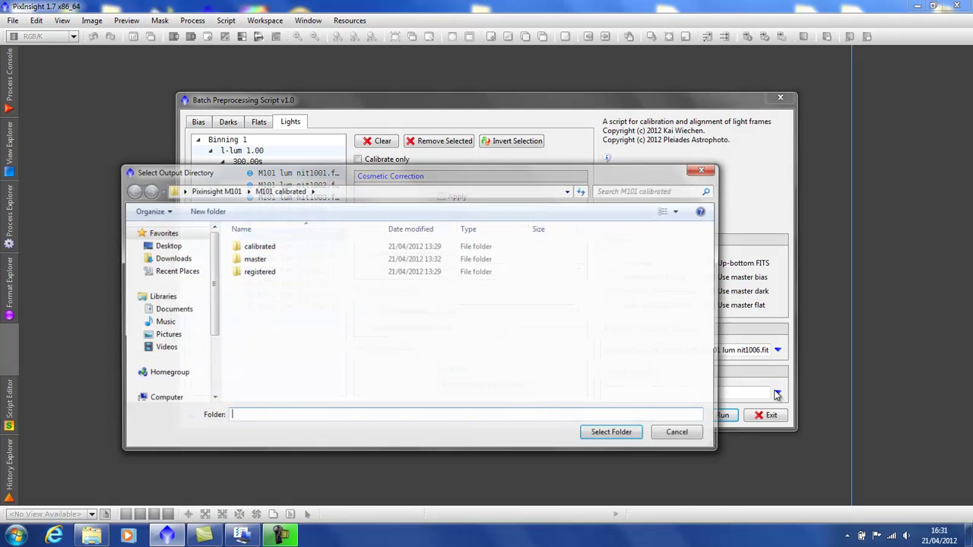
left_click(241, 274)
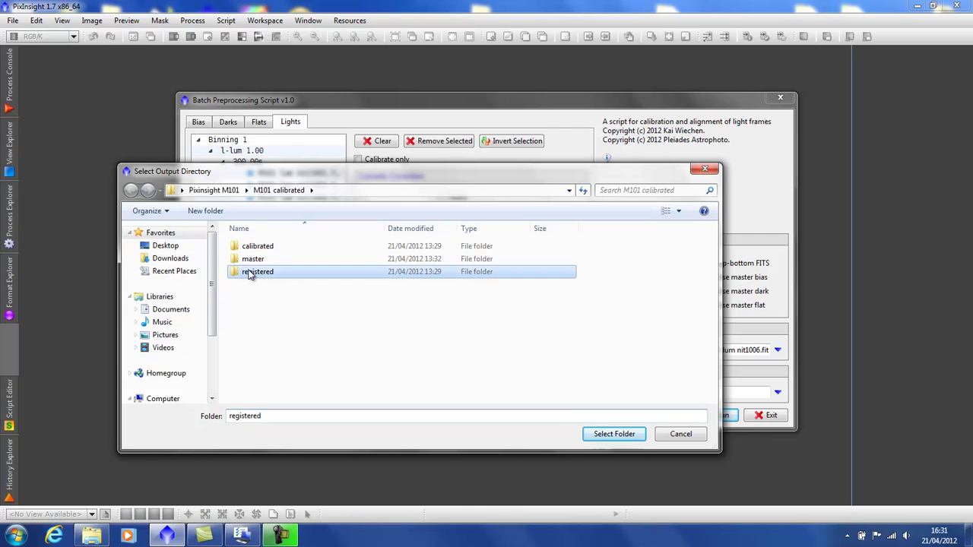
left_click(612, 434)
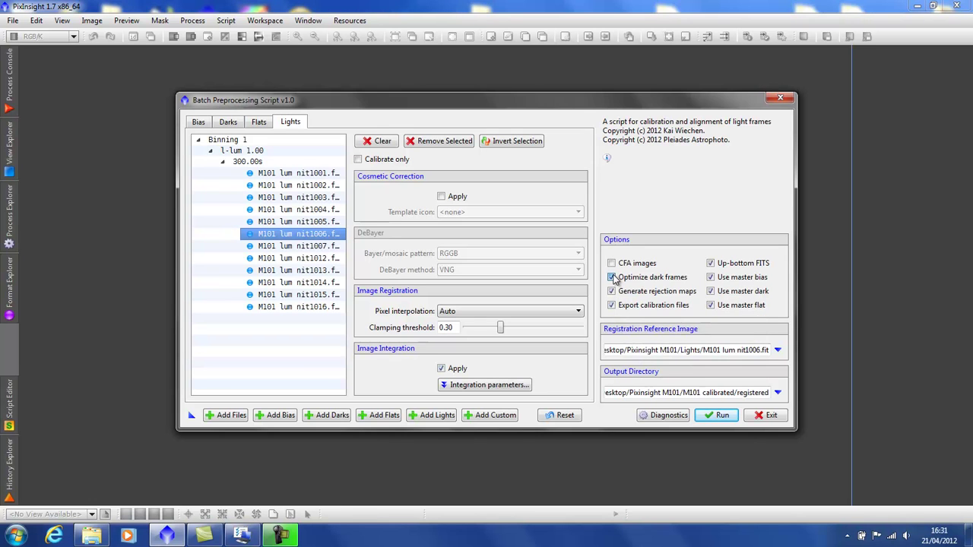
Disable Optimize dark frames and leave registration pixel interpolation at Auto after trying Bicubic Spline.
left_click(613, 278)
left_click(539, 319)
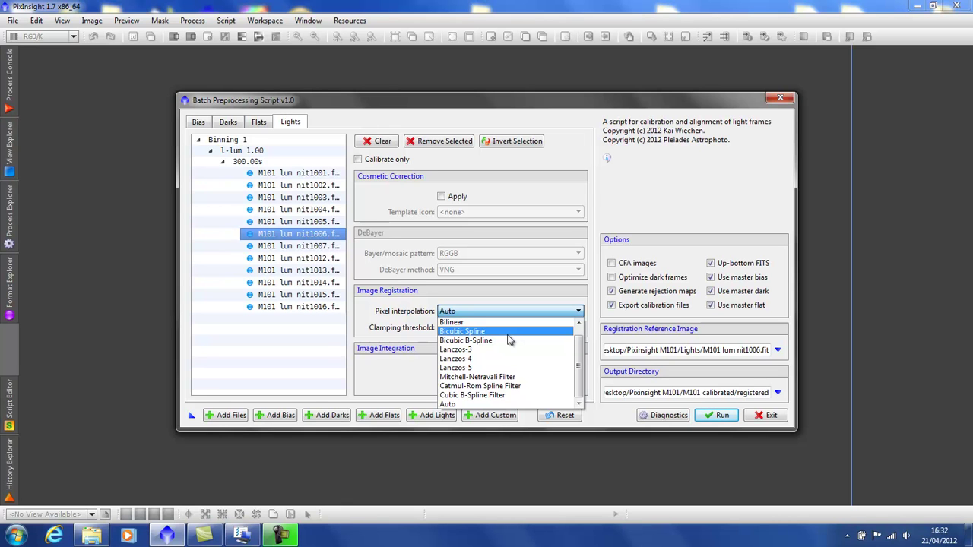
left_click(487, 331)
left_click(558, 313)
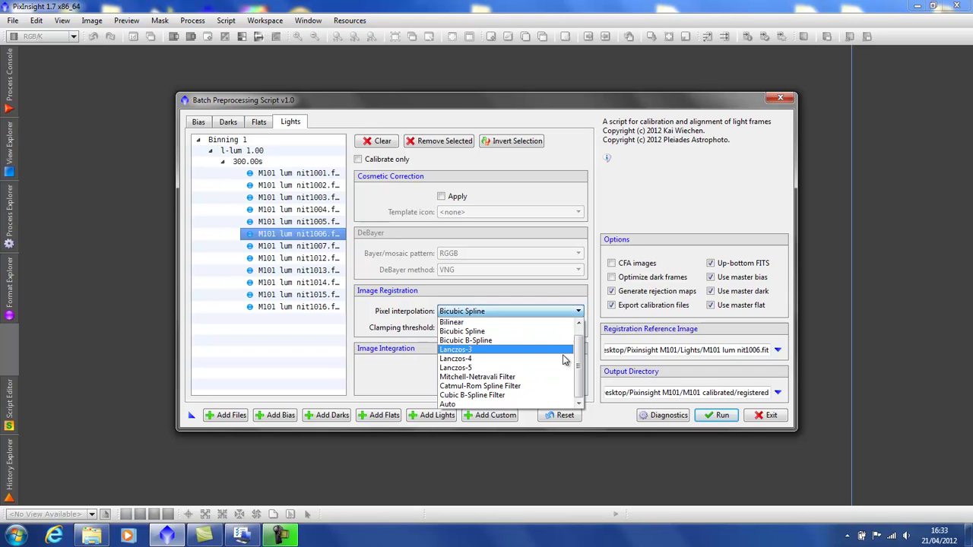
left_click(531, 403)
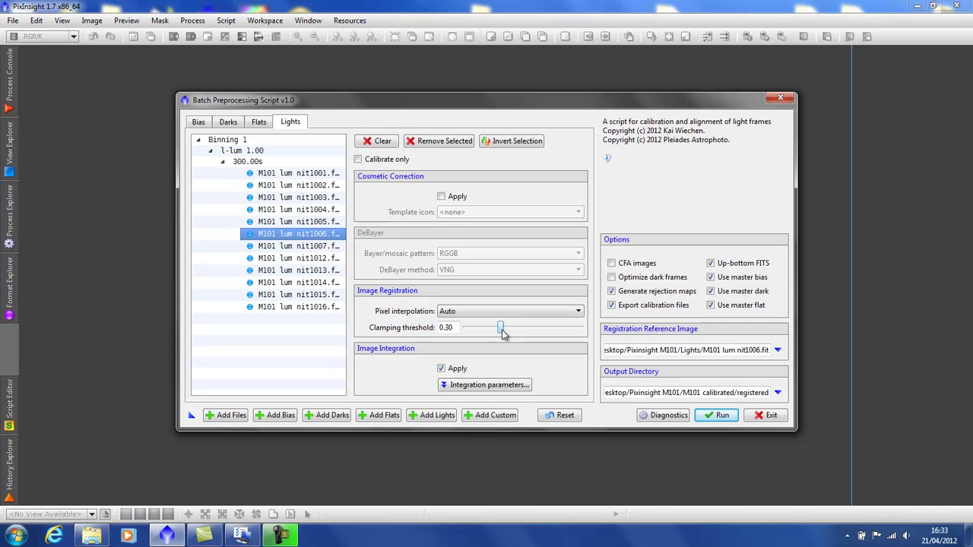
Keep Winsorized Sigma Clipping rejection and raise sigma high from 3.00 to 4.07.
left_click(489, 386)
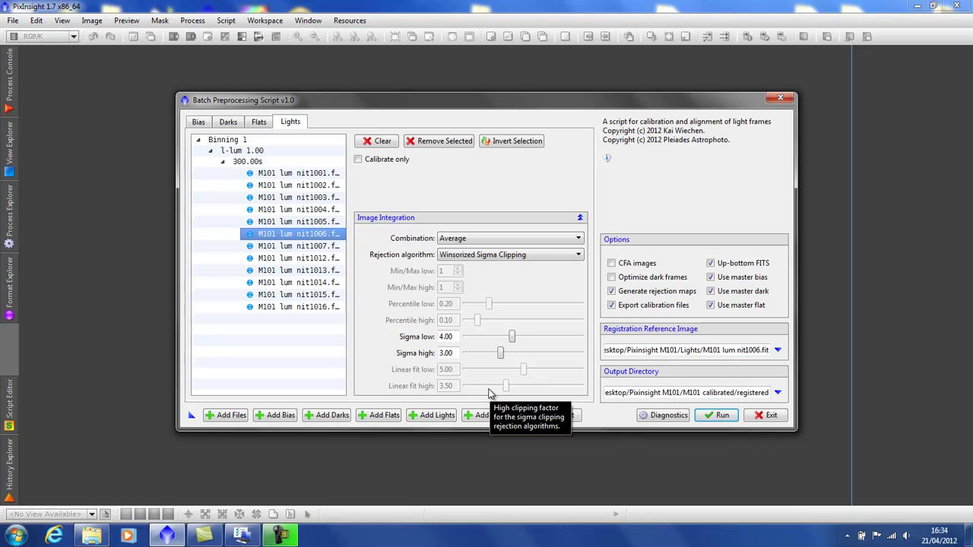
left_click(570, 256)
left_click(569, 256)
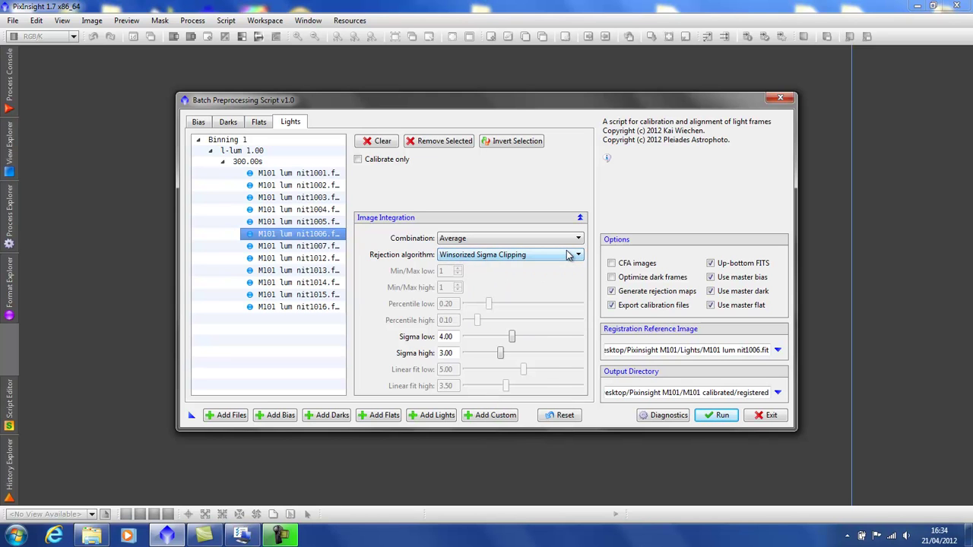
left_click(500, 354)
left_click_drag(500, 355, 516, 341)
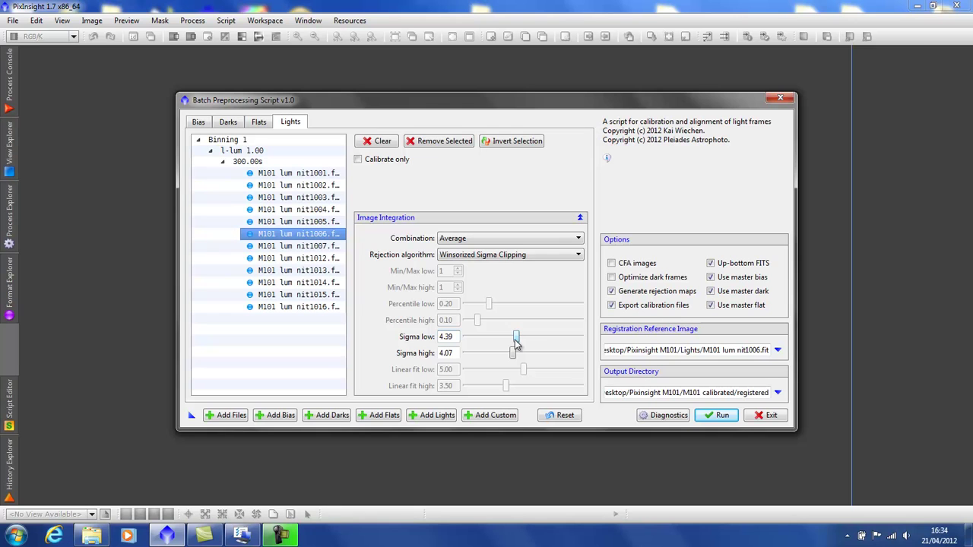
left_click(669, 417)
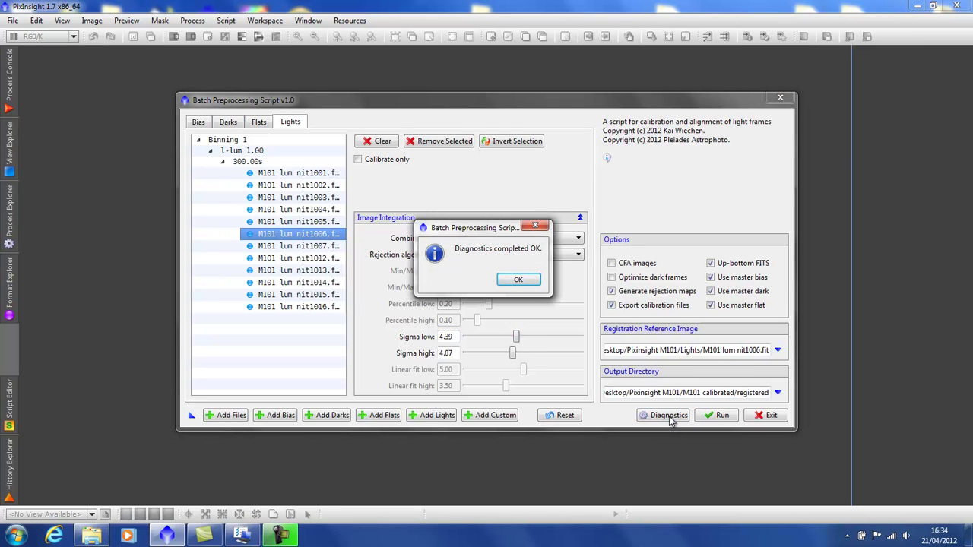
left_click(530, 281)
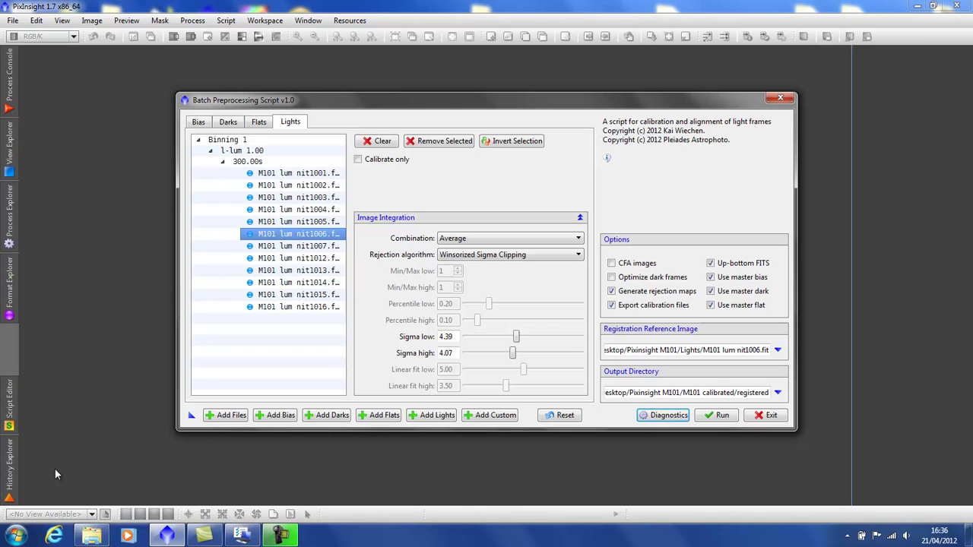
Drag the dialog's new-instance triangle onto the workspace, creating the Process01 icon.
left_click(190, 417)
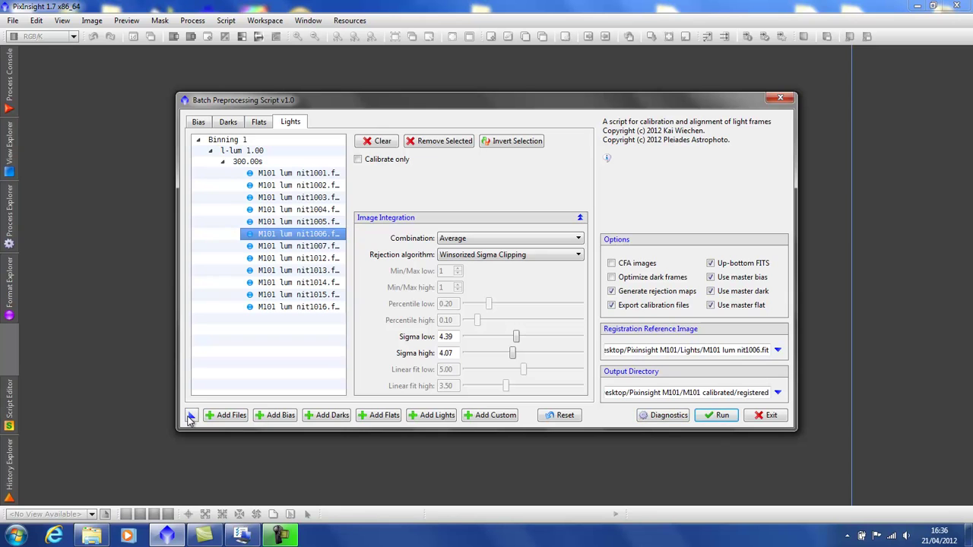
left_click_drag(190, 418, 185, 417)
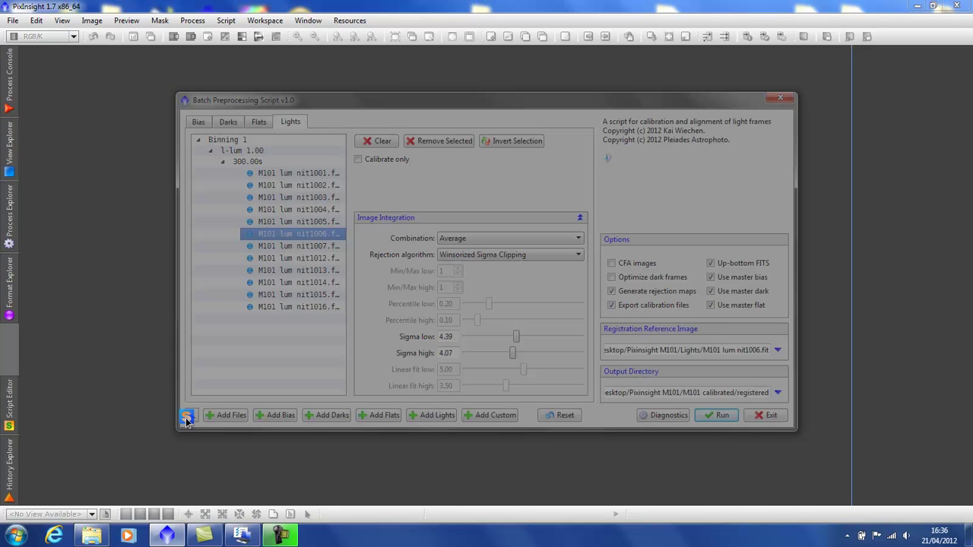
left_click_drag(142, 458, 142, 458)
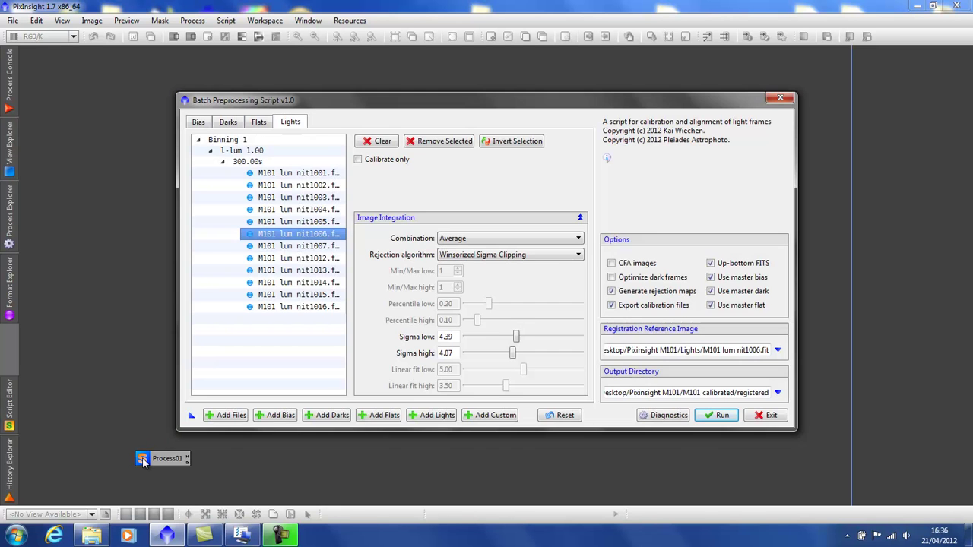
Exit the Batch Preprocessing script and open light-FILTER_l-lum_1_00-BINNING_1.fit from M101 calibrated > master.
left_click(768, 415)
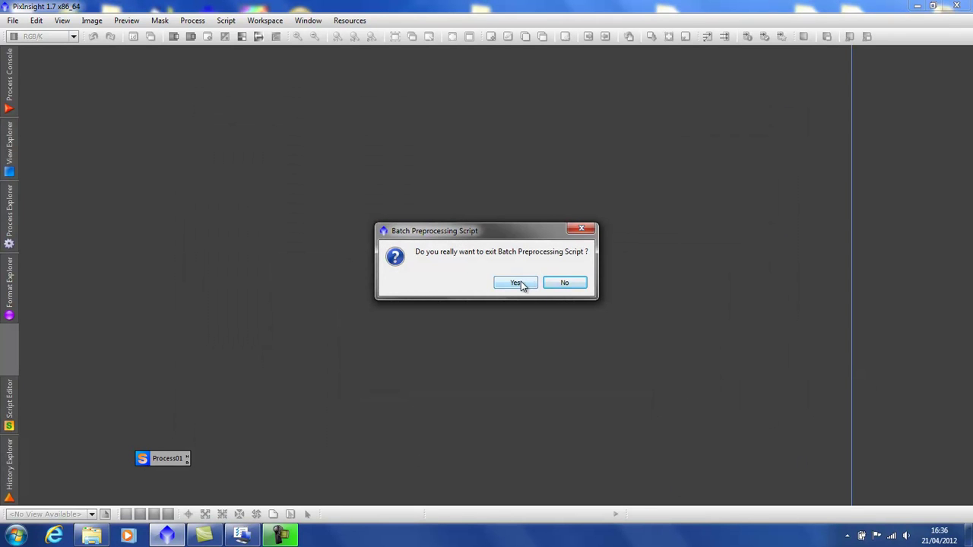
left_click(517, 283)
double_click(520, 285)
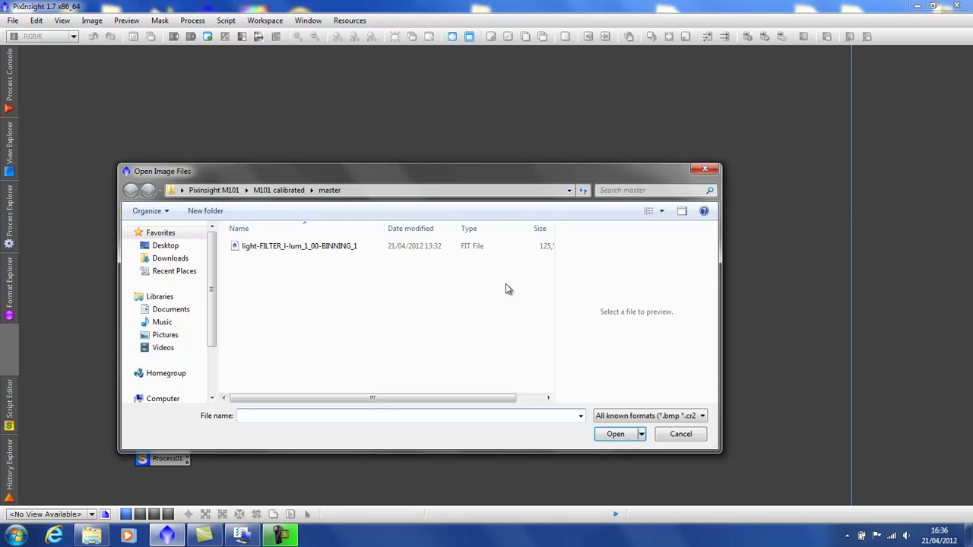
left_click(278, 190)
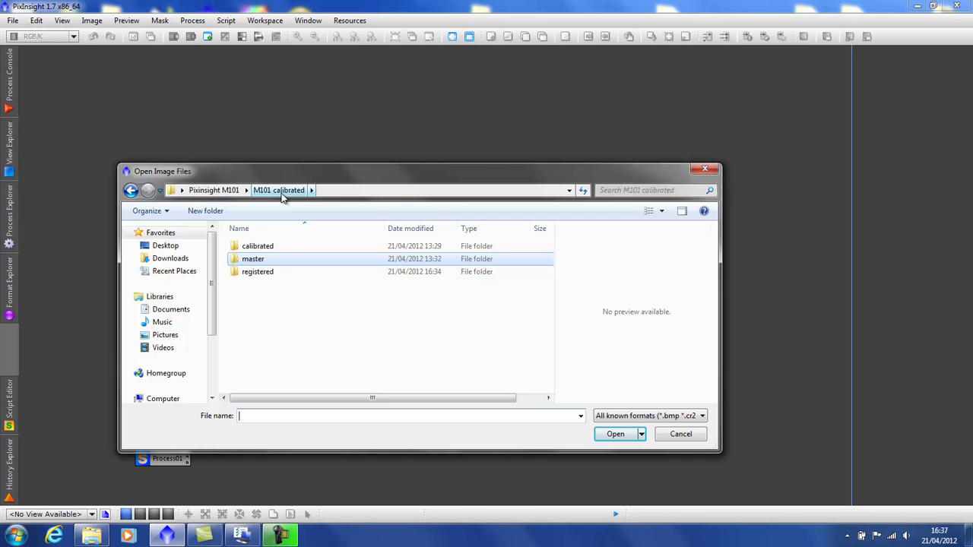
double_click(279, 263)
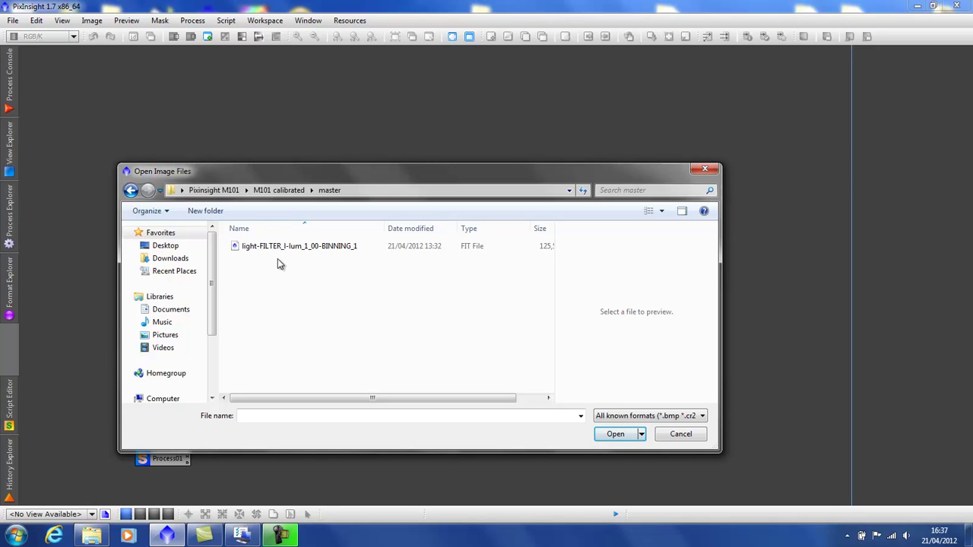
double_click(282, 247)
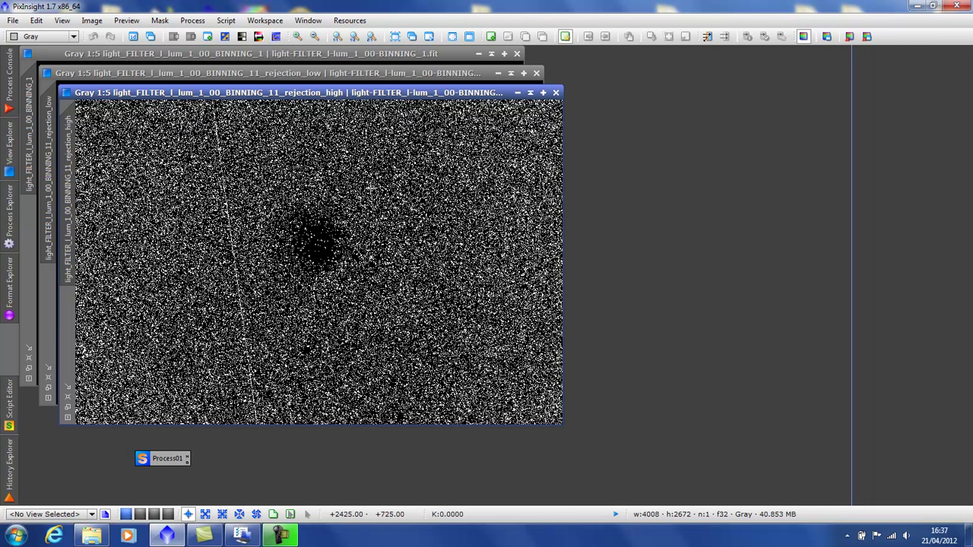
Close rejection_high, then auto-stretch and close rejection_low and the master luminance image.
left_click(557, 93)
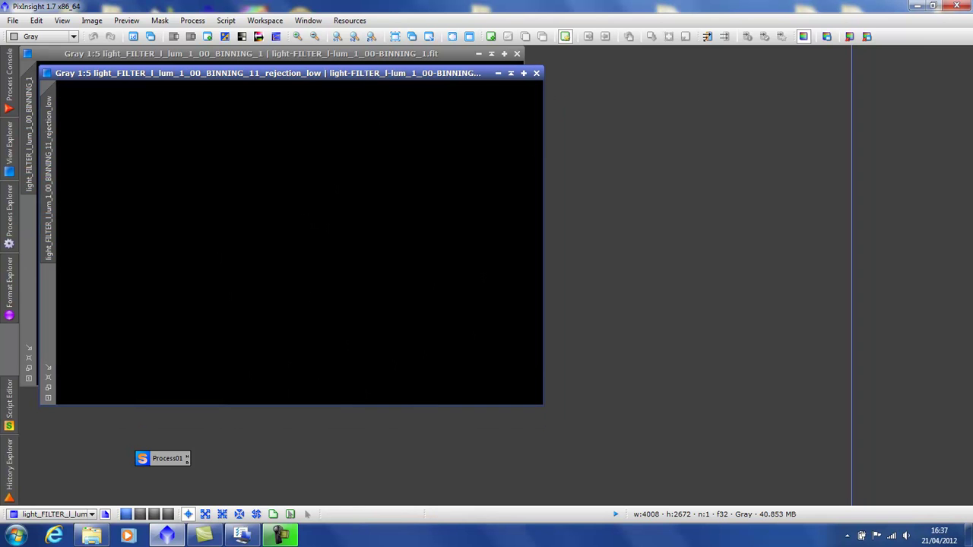
left_click(276, 36)
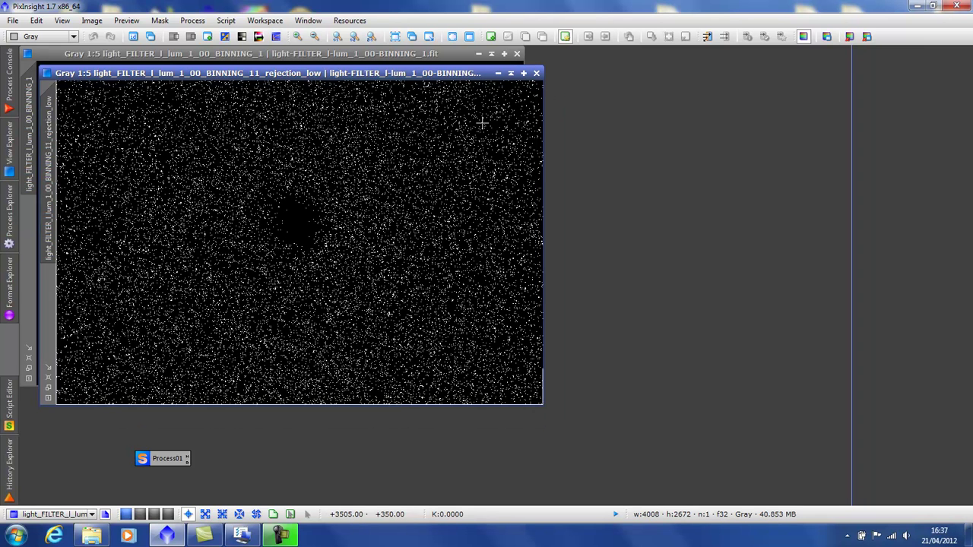
left_click(536, 73)
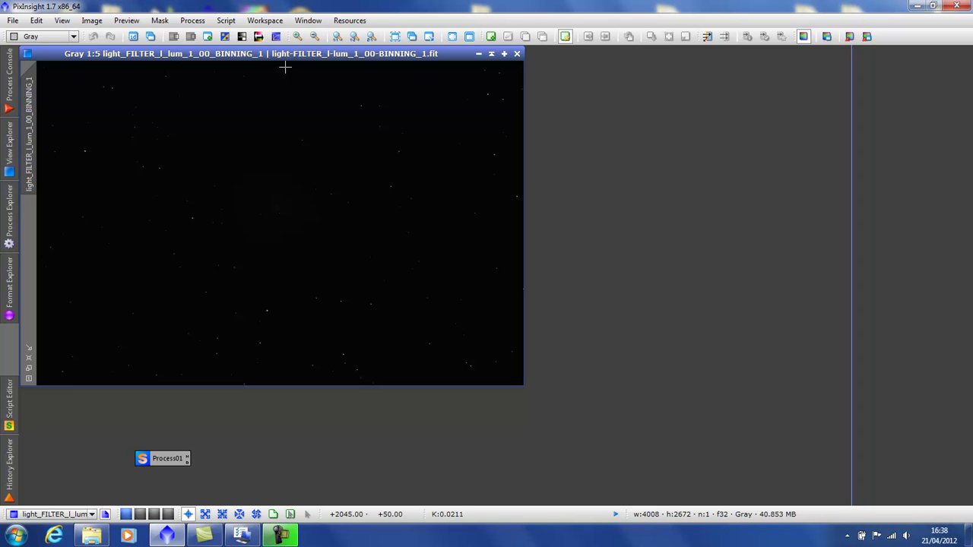
left_click(276, 36)
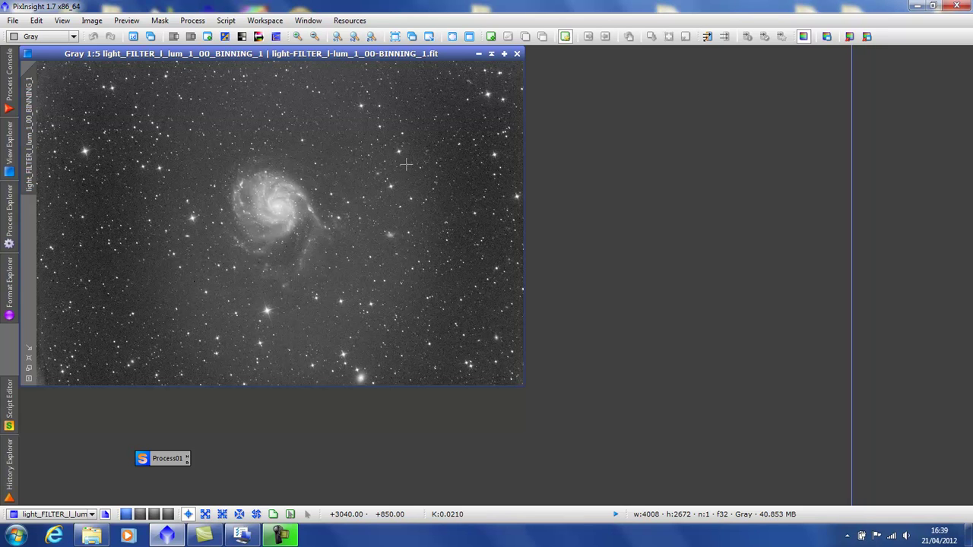
left_click(517, 54)
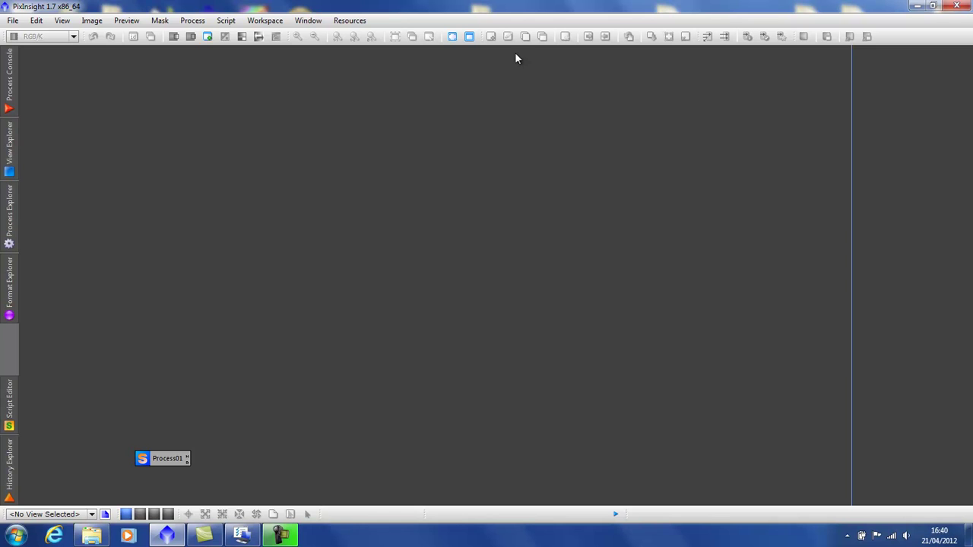
Open CosmeticCorrection from Process Explorer and set it to use master dark 10 min median.fit from Bias and Darks.
left_click(9, 214)
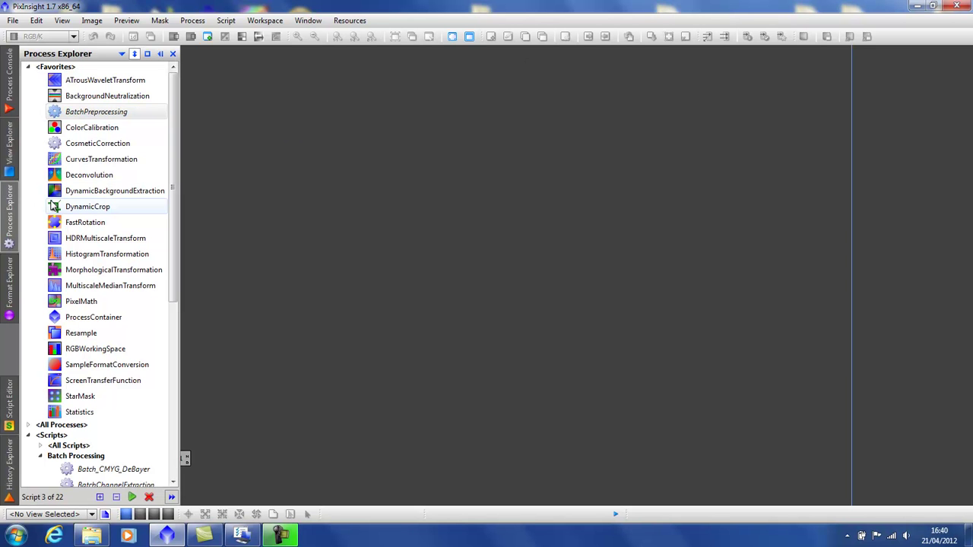
double_click(114, 147)
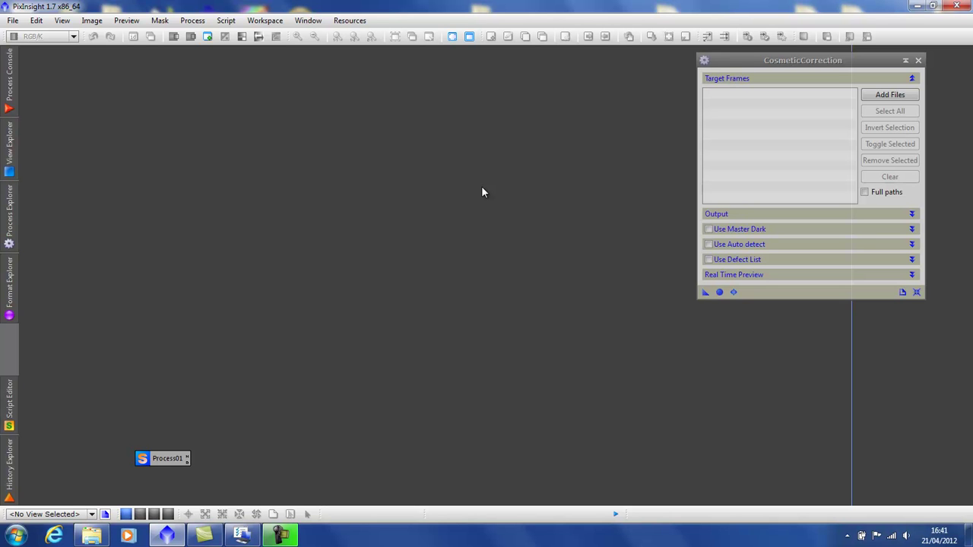
left_click(708, 229)
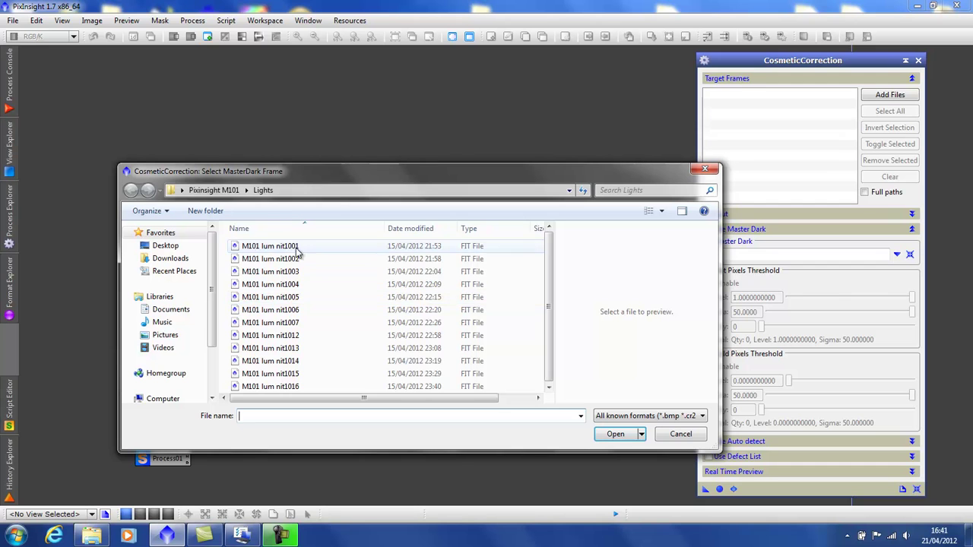
left_click(213, 190)
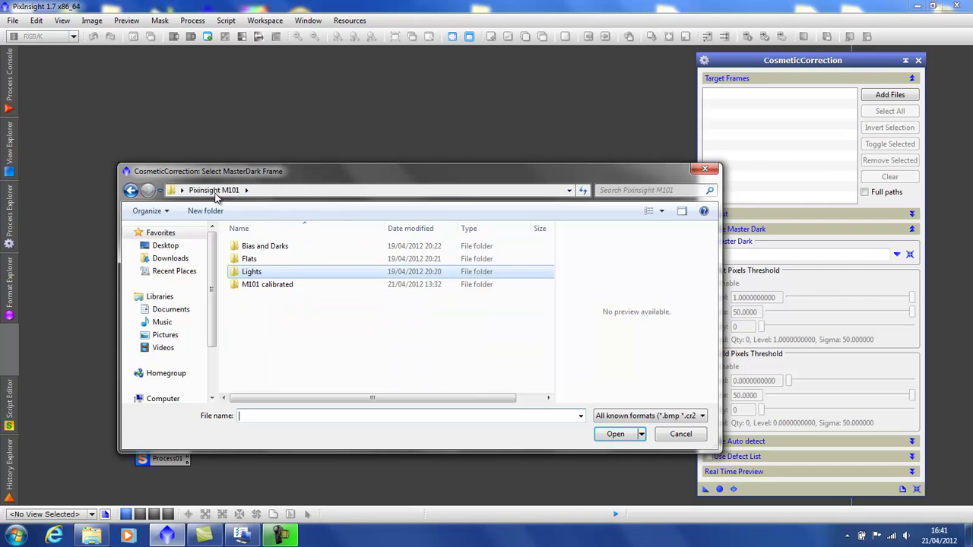
double_click(279, 253)
double_click(300, 262)
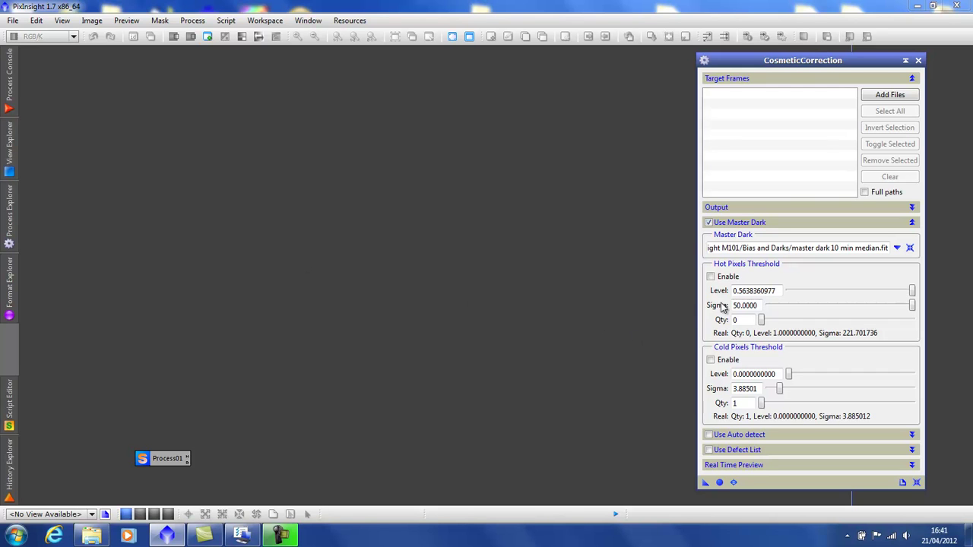
Enable hot and cold pixel thresholds, open Lights/M101 lum nit1012.fit, auto-stretch it, and mark Preview01 beside the galaxy.
left_click(711, 278)
left_click(710, 361)
double_click(316, 190)
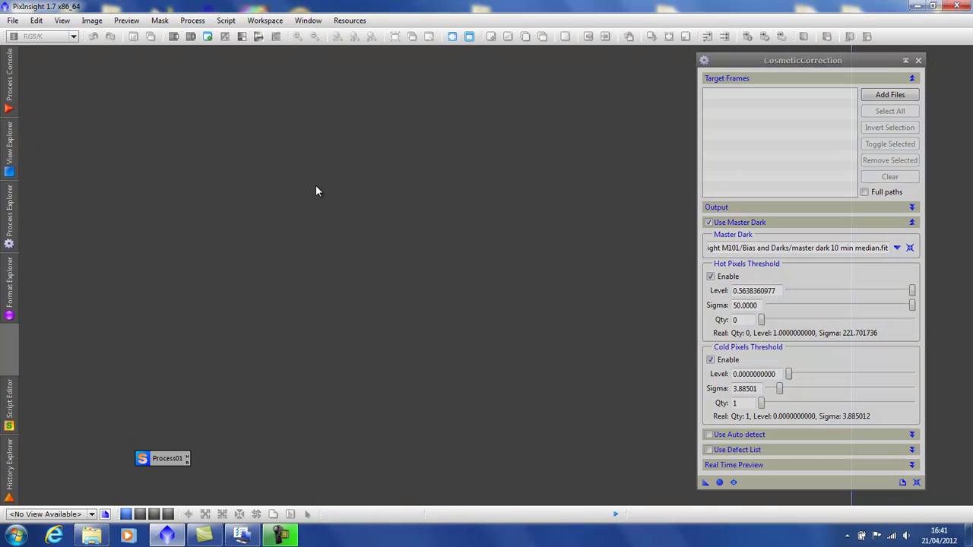
left_click(218, 191)
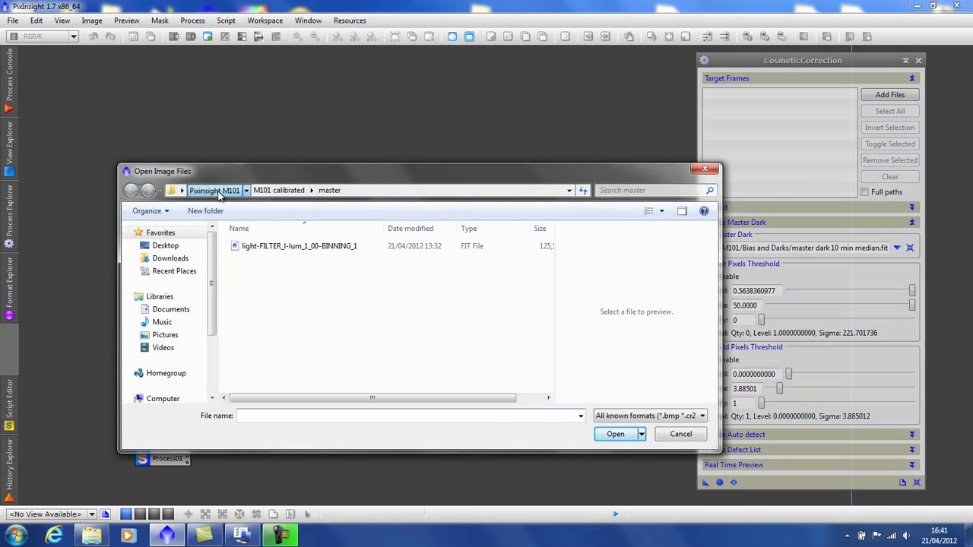
double_click(268, 272)
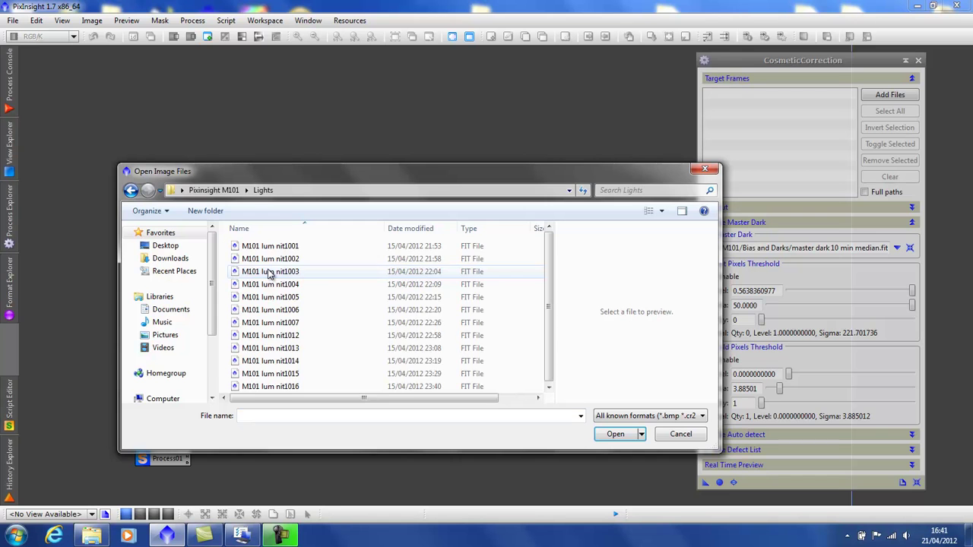
double_click(293, 335)
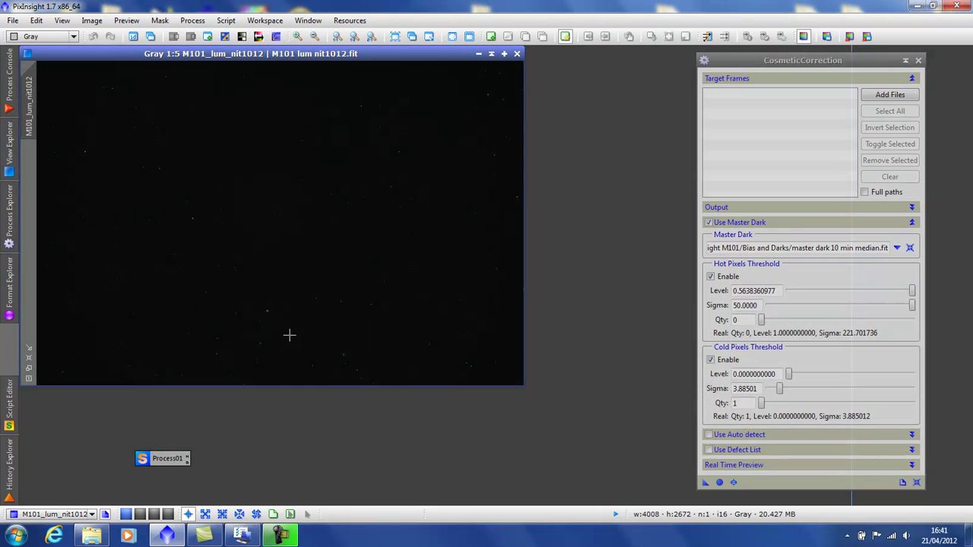
left_click(276, 37)
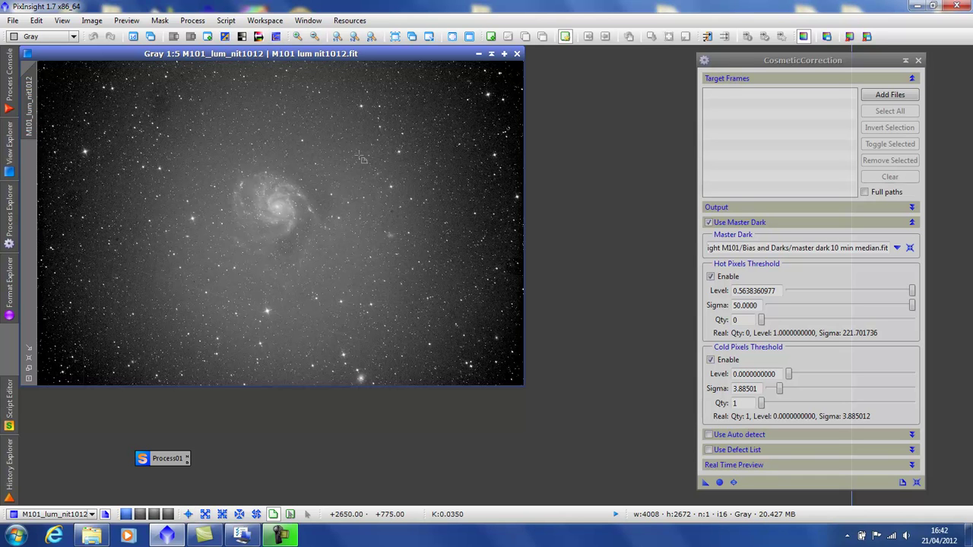
left_click_drag(314, 161, 379, 218)
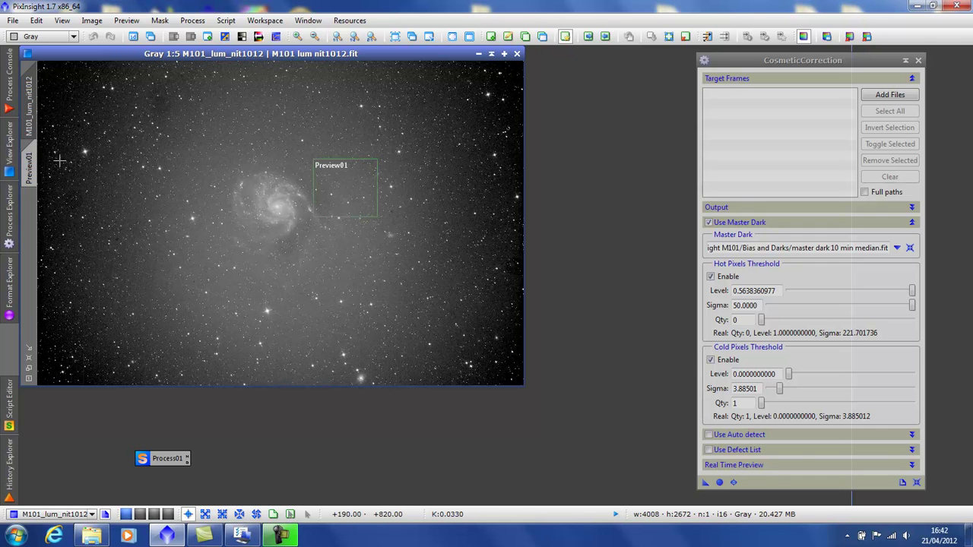
Lower hot pixel sigma to 2.54164 and cold pixel sigma to 2.11915, checking Preview01's real-time preview.
left_click(31, 170)
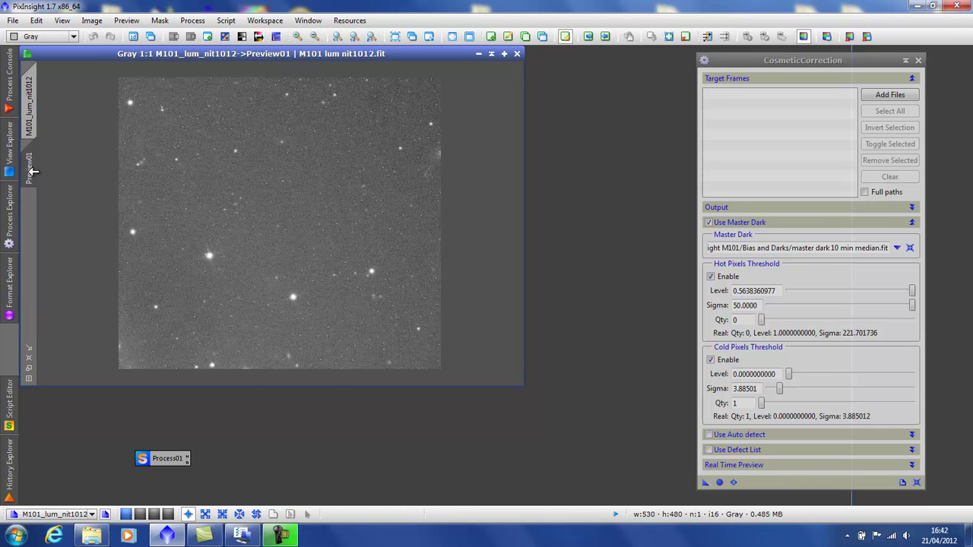
left_click(733, 483)
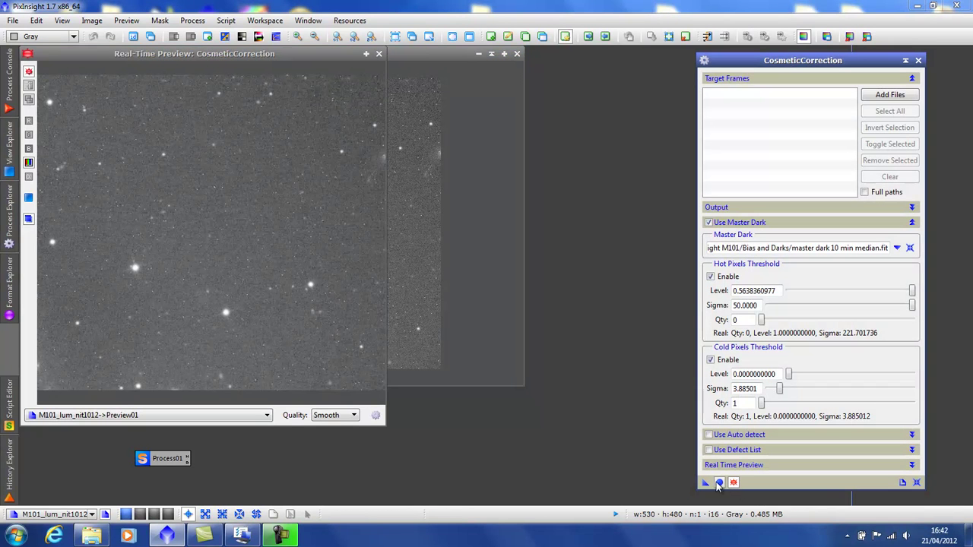
left_click_drag(299, 53, 356, 69)
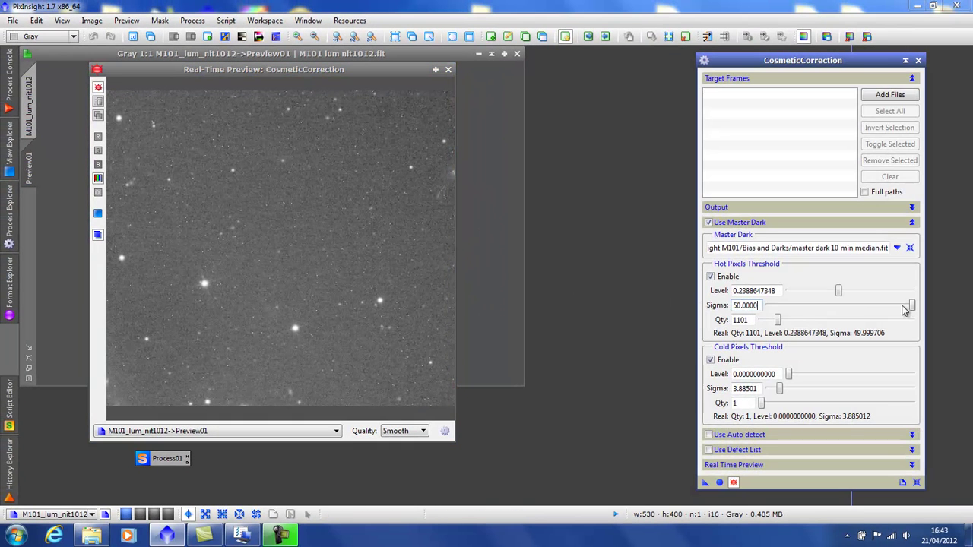
left_click_drag(912, 307, 795, 310)
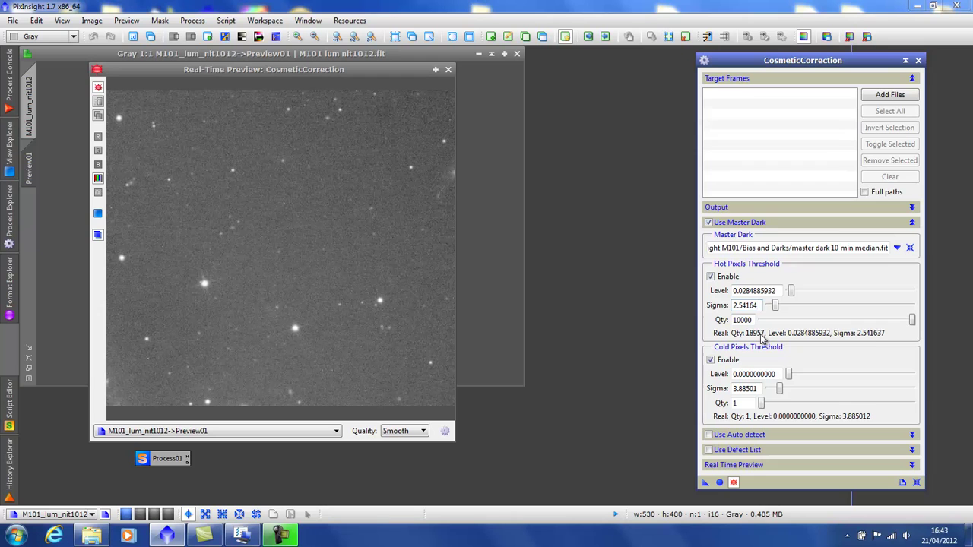
mouse_move(761, 337)
left_click(780, 390)
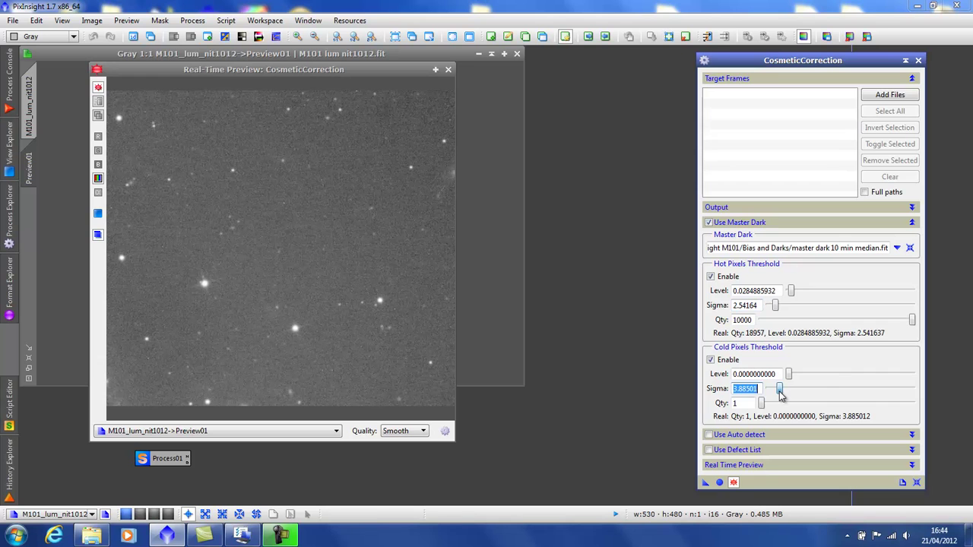
left_click_drag(781, 395, 776, 395)
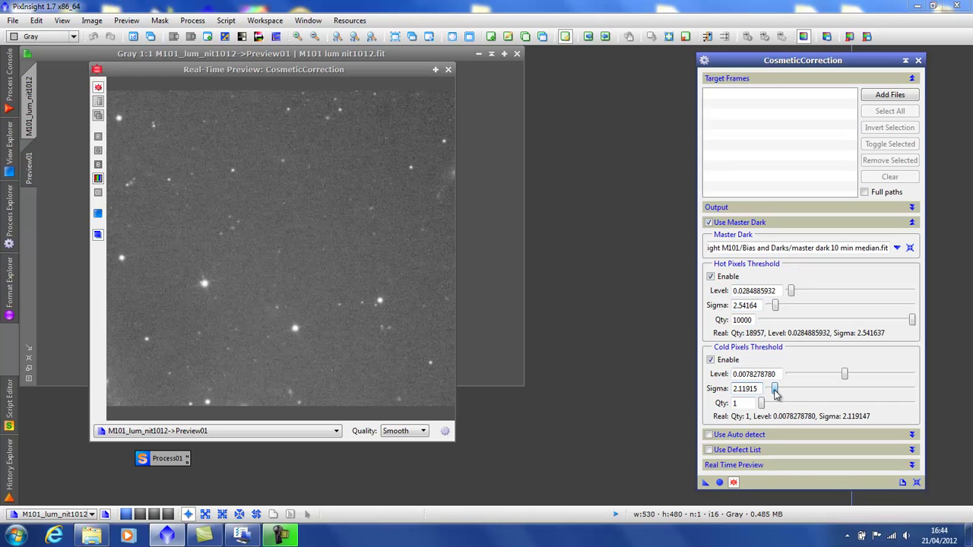
left_click(448, 70)
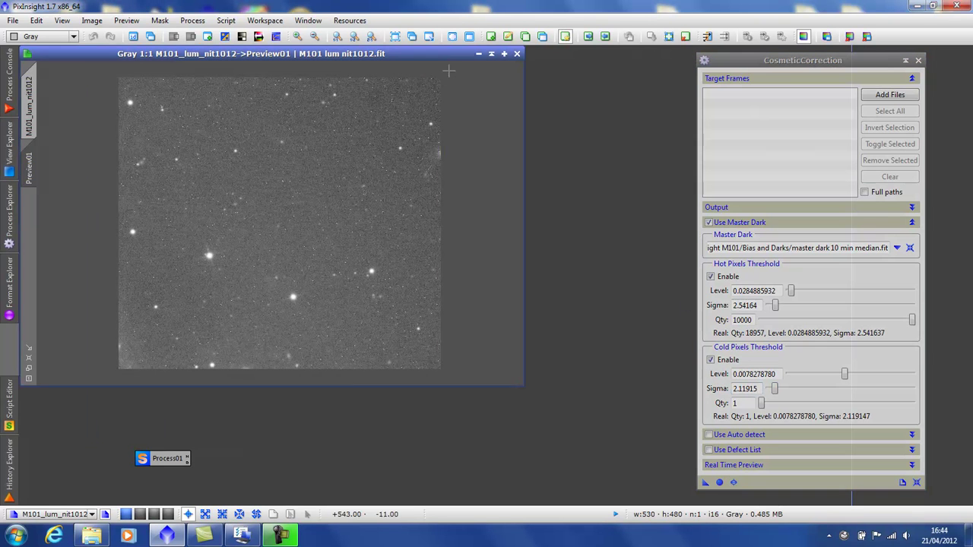
Close the test image, save the CosmeticCorrection settings as a Process02 icon, and close the tool.
left_click(517, 54)
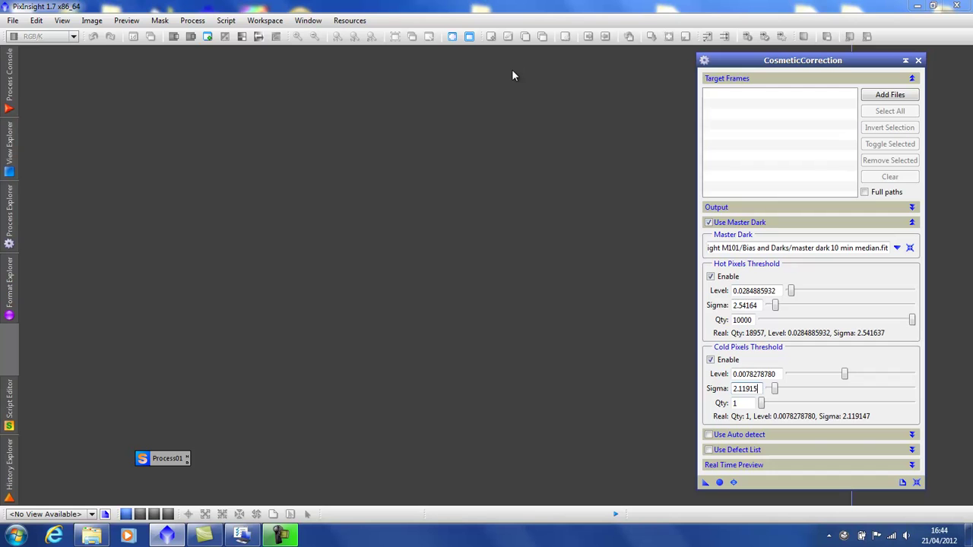
left_click(828, 439)
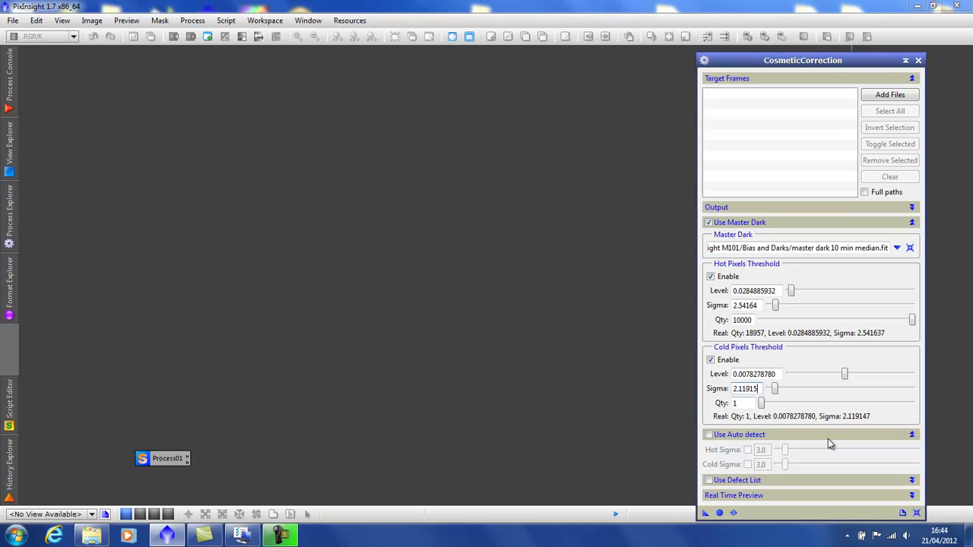
left_click(827, 439)
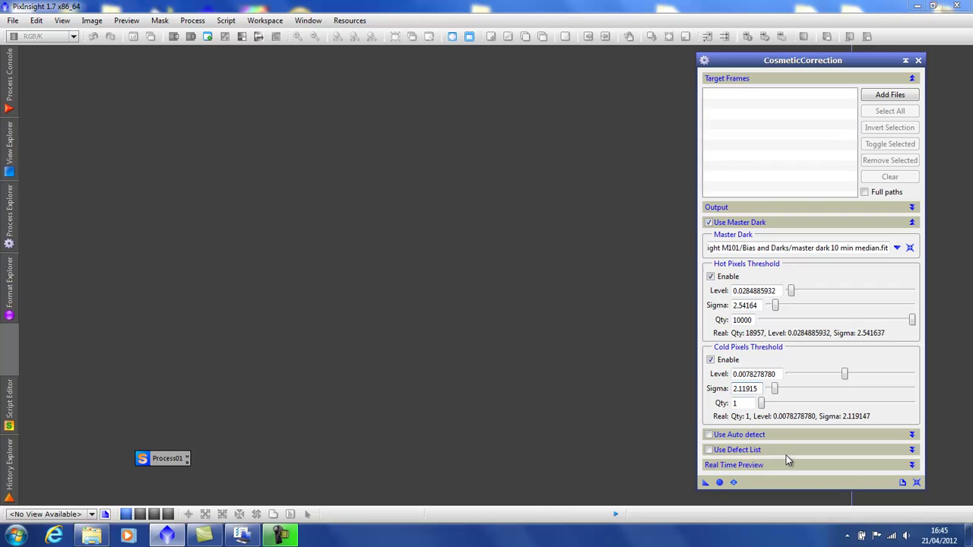
left_click(883, 224)
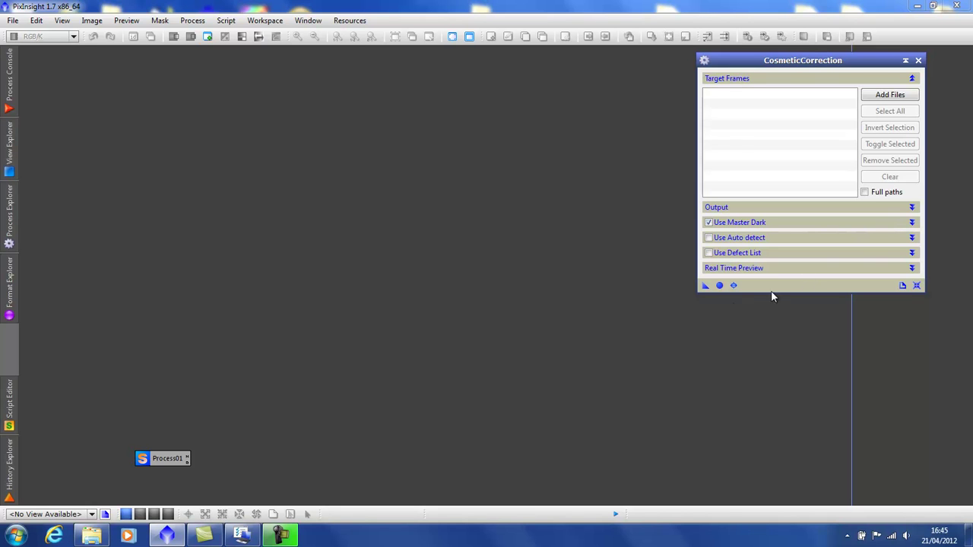
left_click_drag(706, 286, 682, 409)
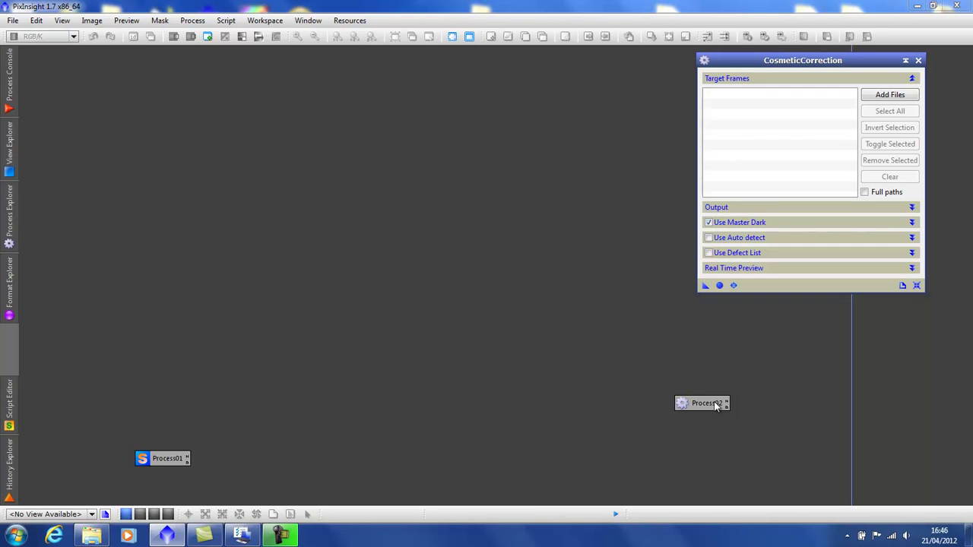
left_click(919, 60)
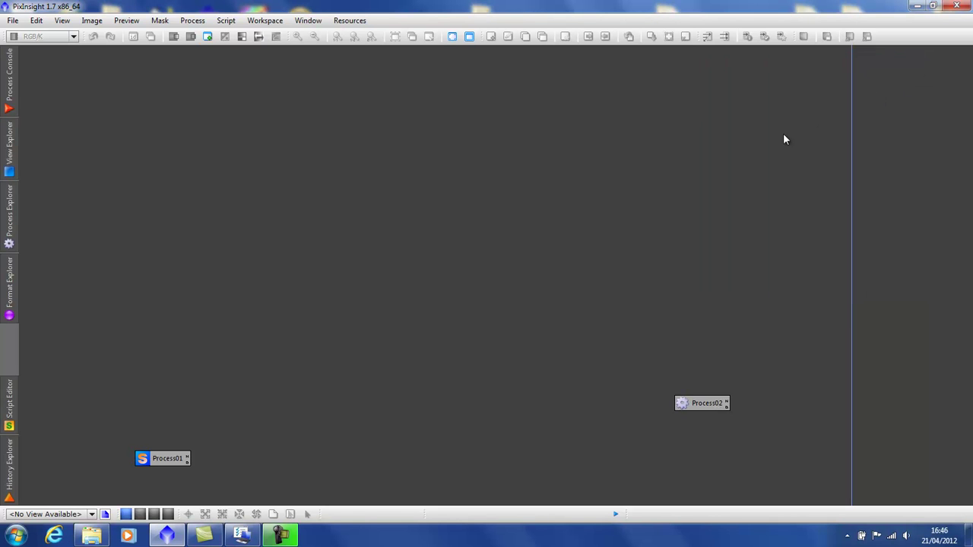
Relaunch the Batch Preprocessing script with the saved settings from the Process01 icon.
double_click(158, 458)
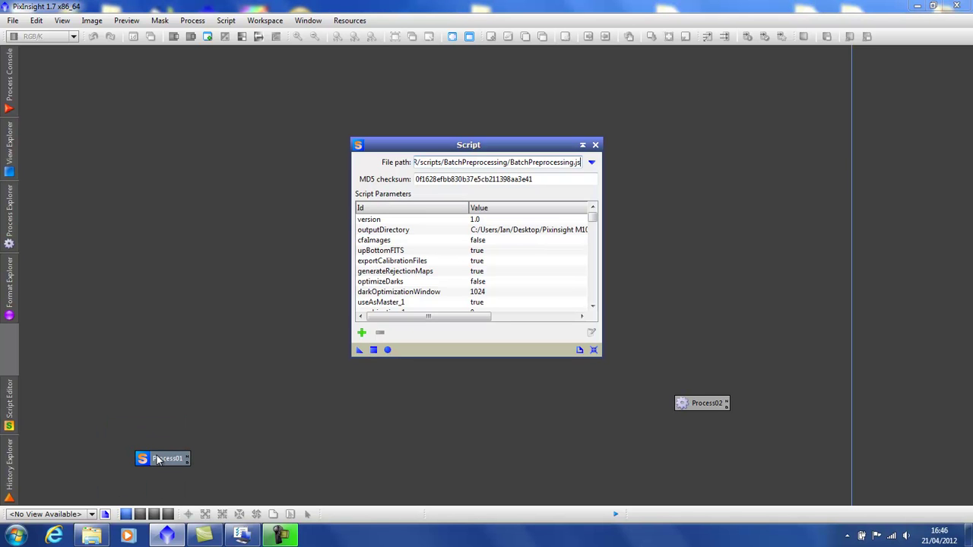
left_click(388, 350)
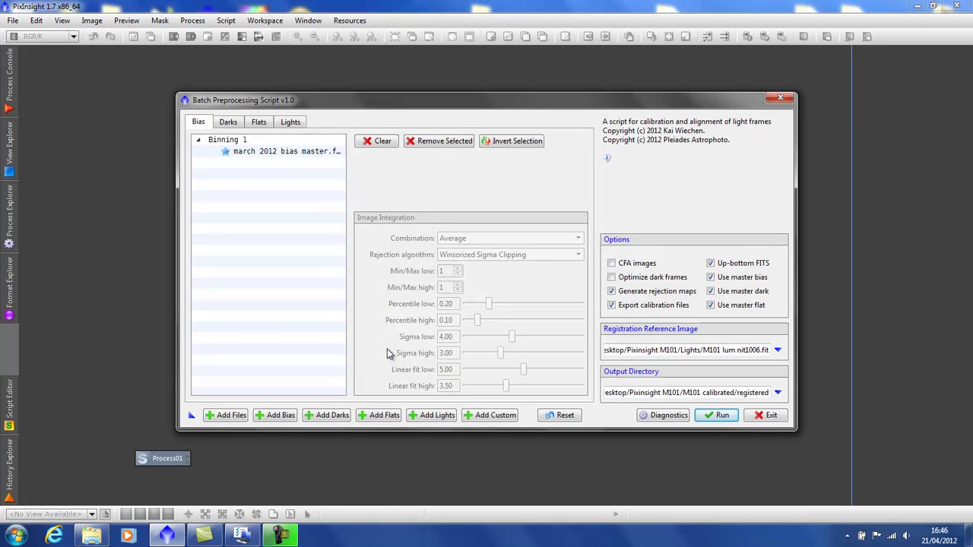
In the Lights list, enable cosmetic correction with Process02 as the template.
left_click(290, 122)
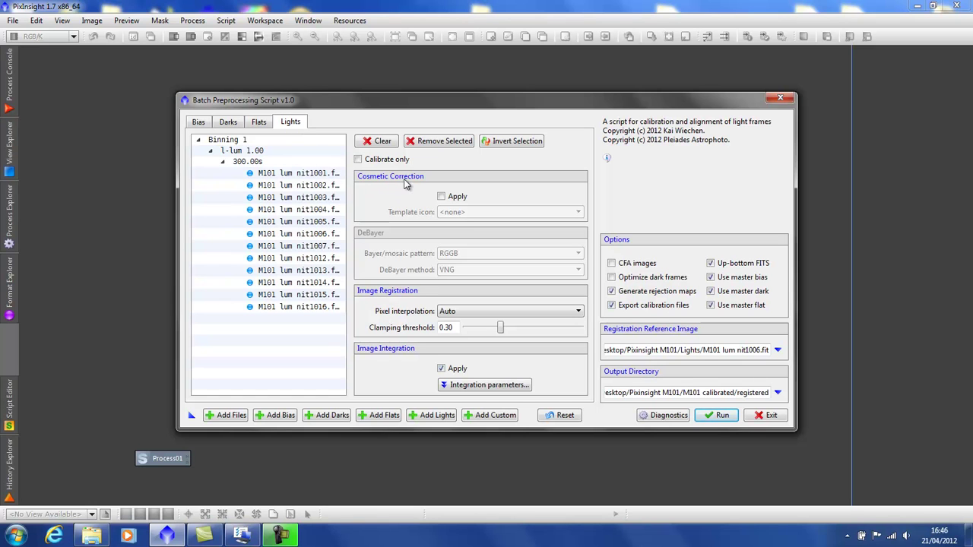
left_click(440, 196)
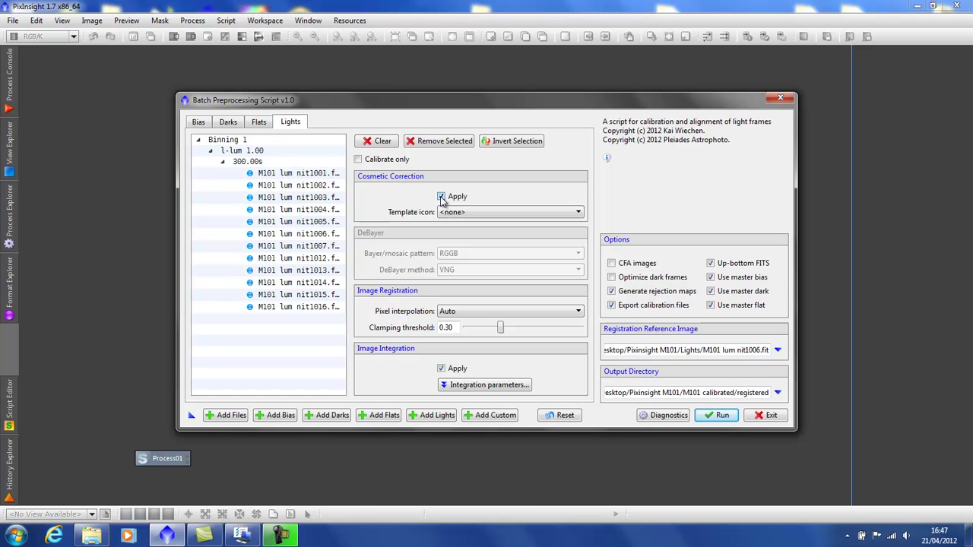
left_click(483, 217)
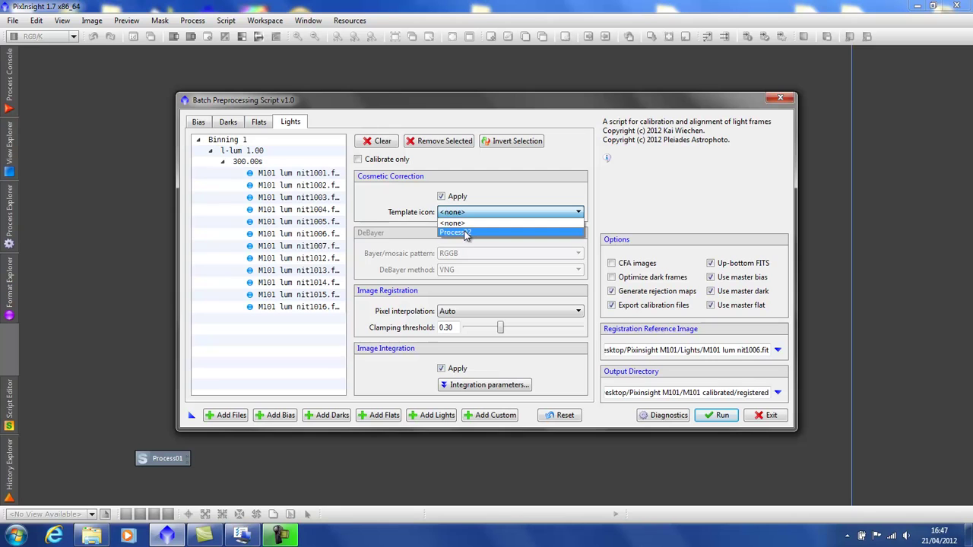
left_click(466, 233)
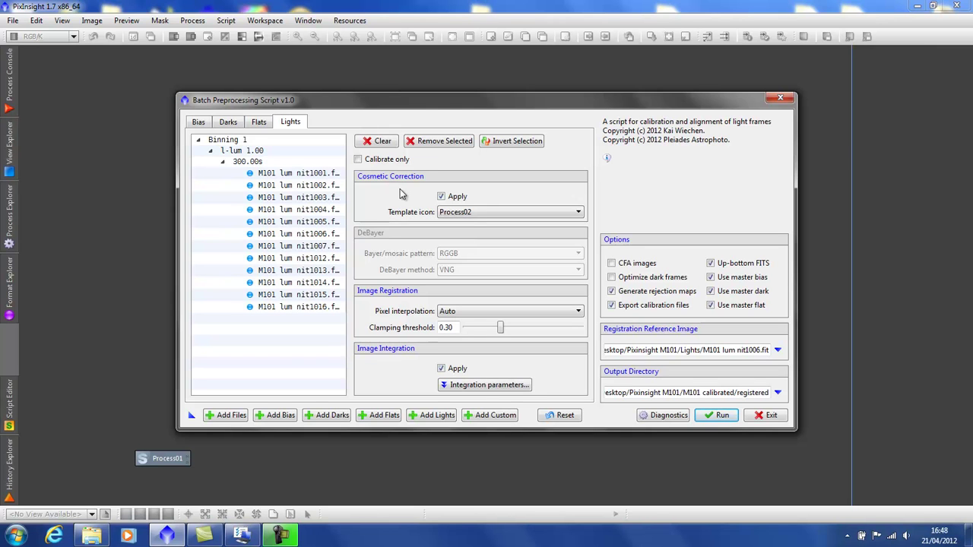
Turn on CFA images, keep the RGGB Bayer pattern, then turn CFA handling back off.
left_click(612, 264)
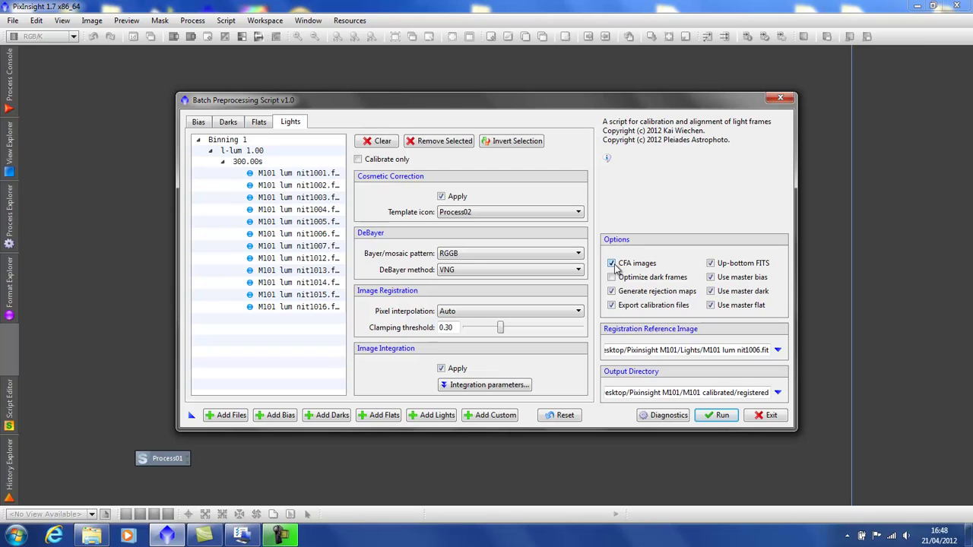
left_click(474, 256)
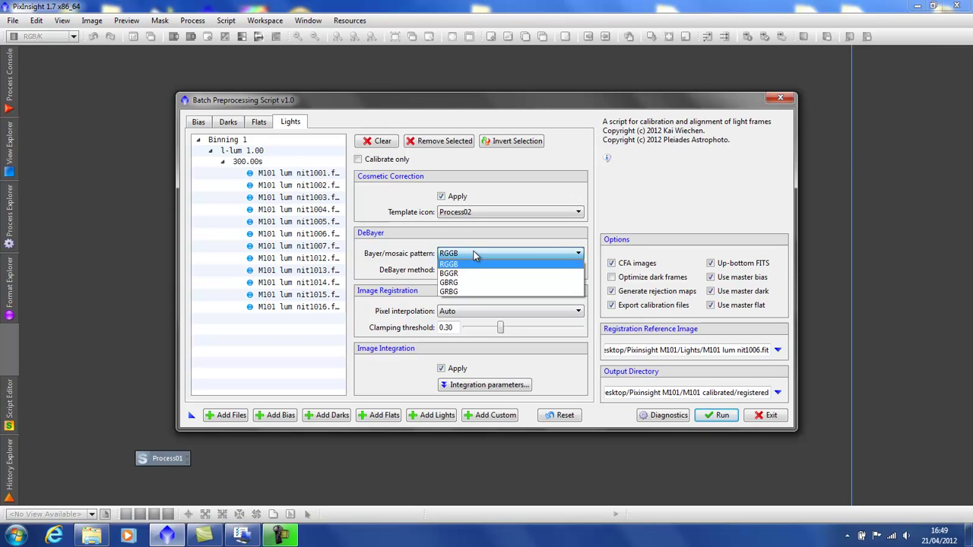
left_click(474, 255)
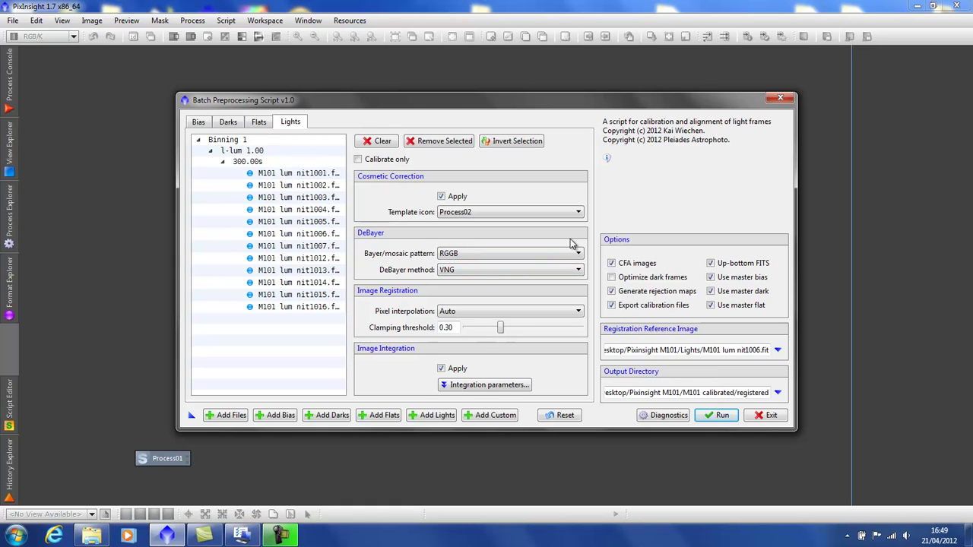
left_click(612, 265)
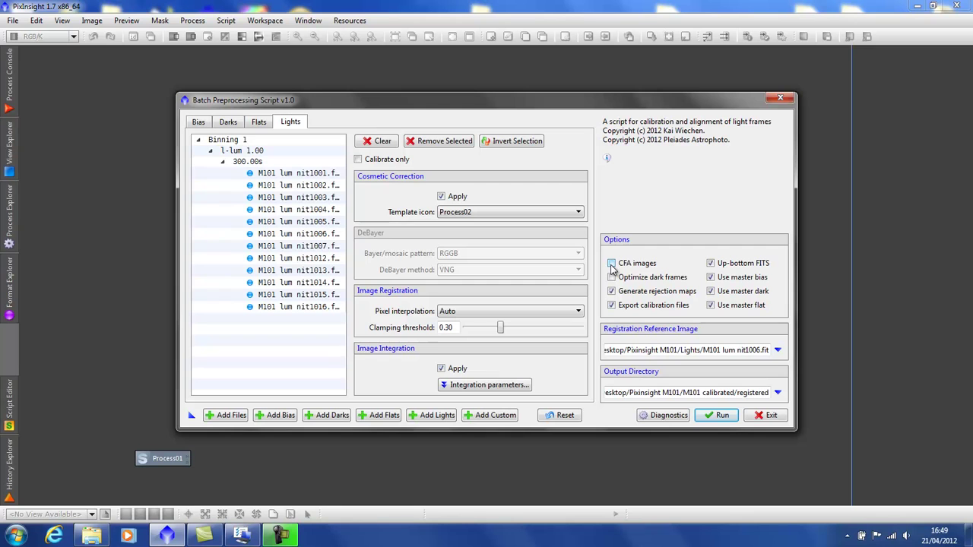
Remove the 600 s Binning 1 master dark group from the Darks list.
left_click(228, 123)
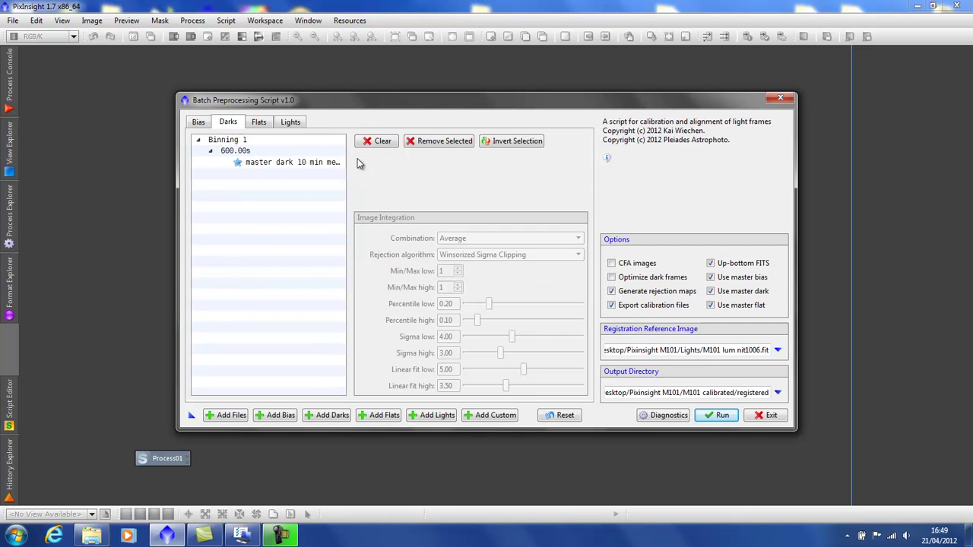
left_click(230, 152)
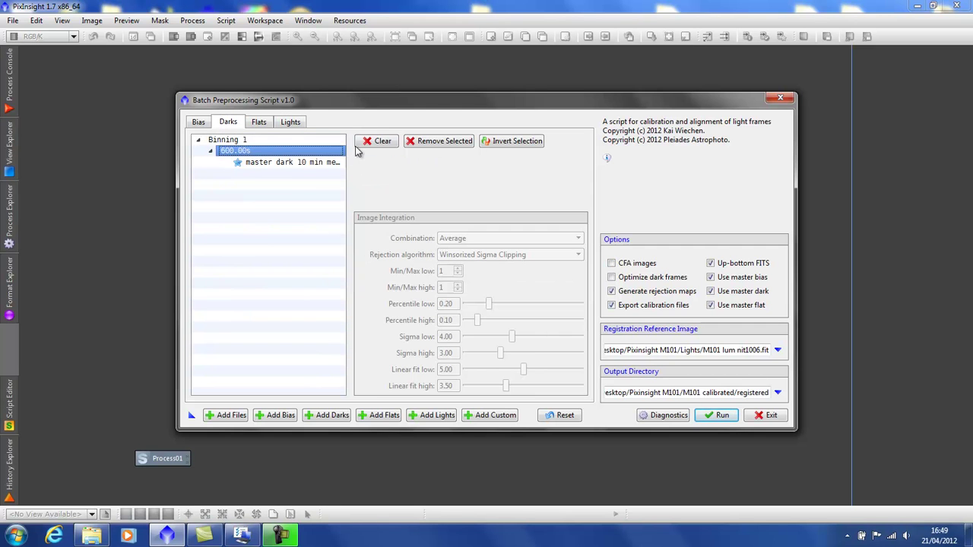
key("Up")
left_click(449, 144)
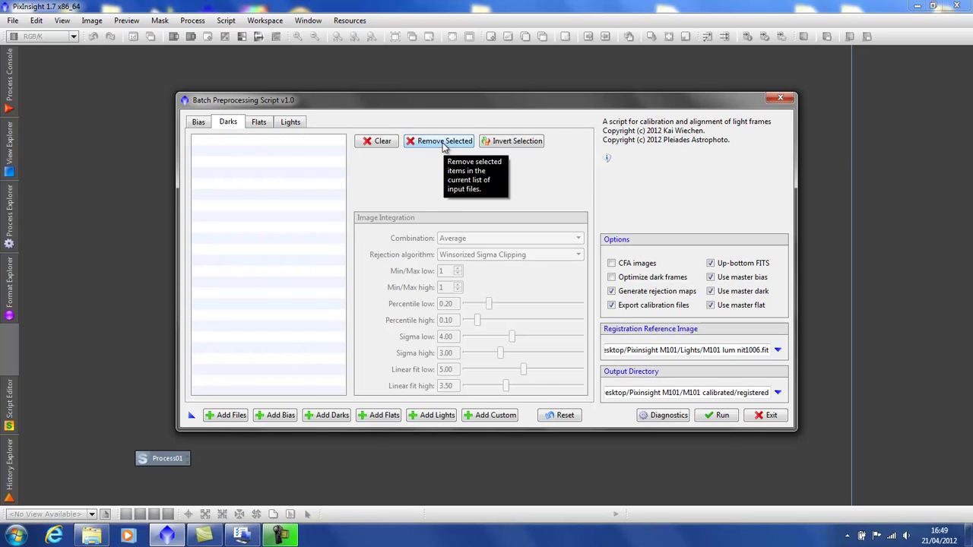
Run Diagnostics, dismiss its no-dark-frames warning, and show the bias frames list.
left_click(667, 416)
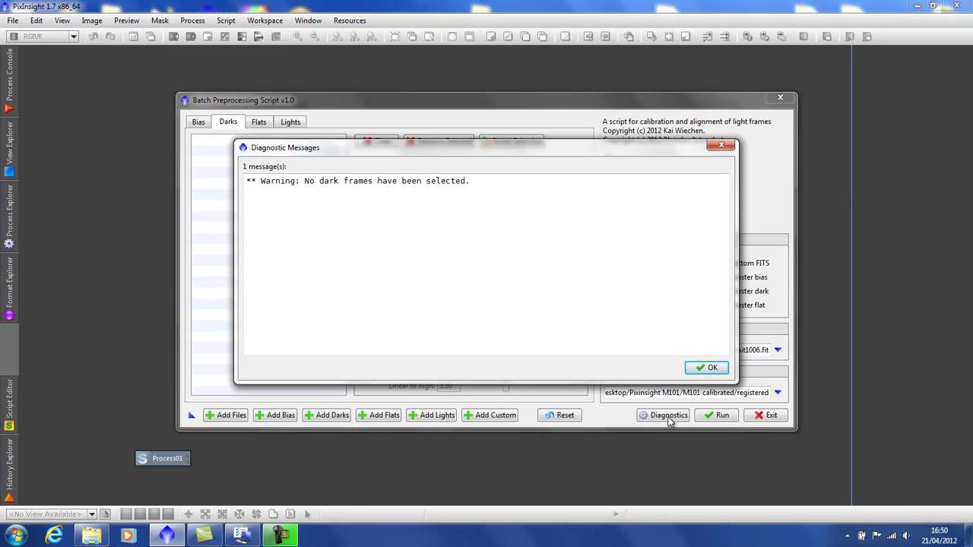
left_click(706, 367)
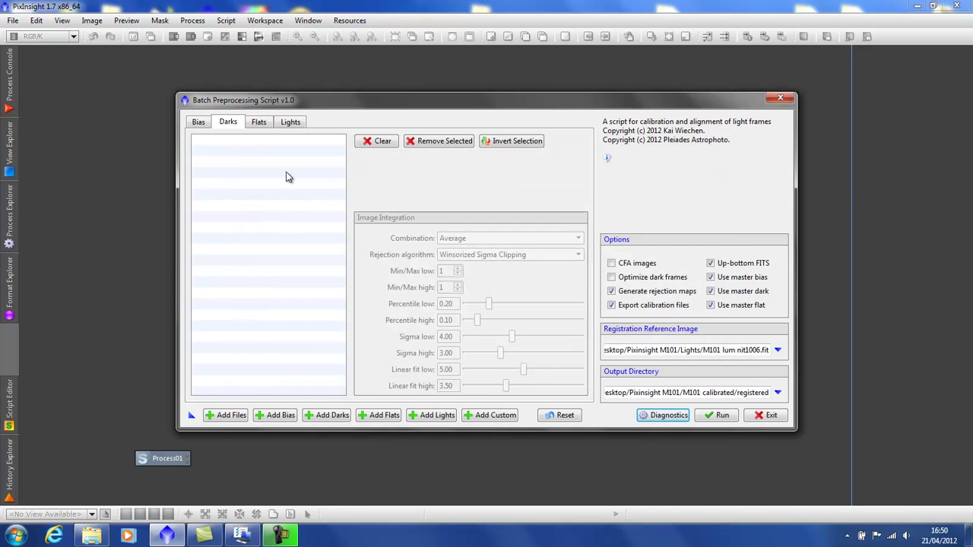
left_click(195, 124)
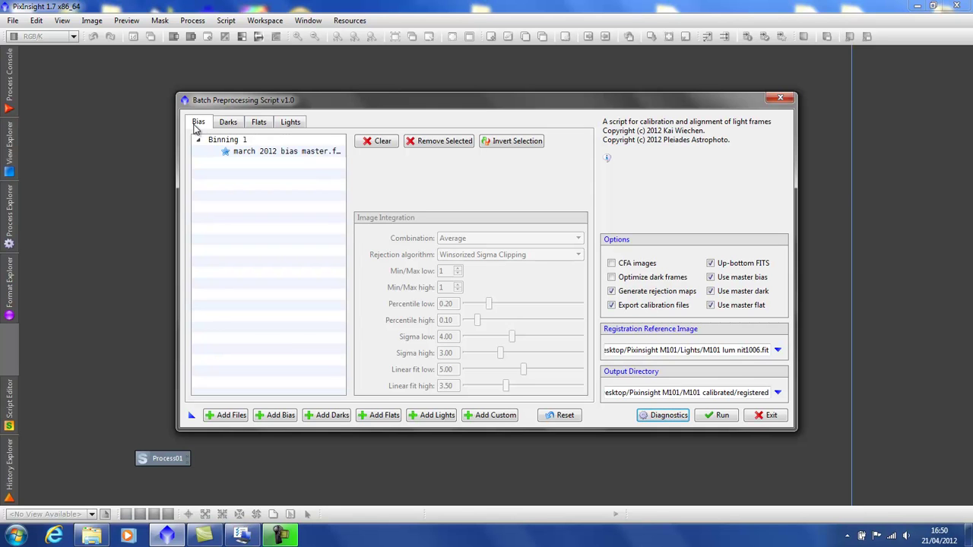
Reset all script parameters to factory defaults and clear every file list, returning sigma to 4.00/3.00.
left_click(230, 123)
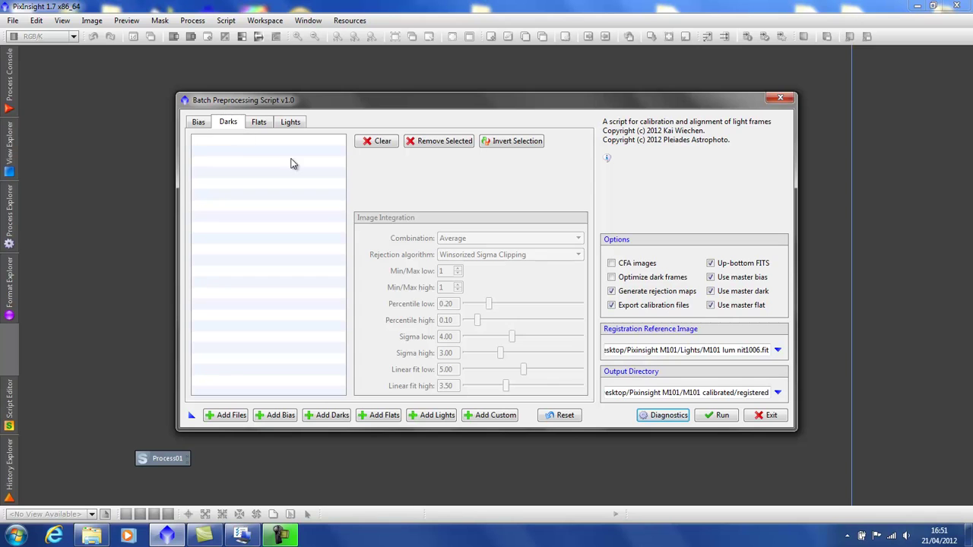
left_click(562, 419)
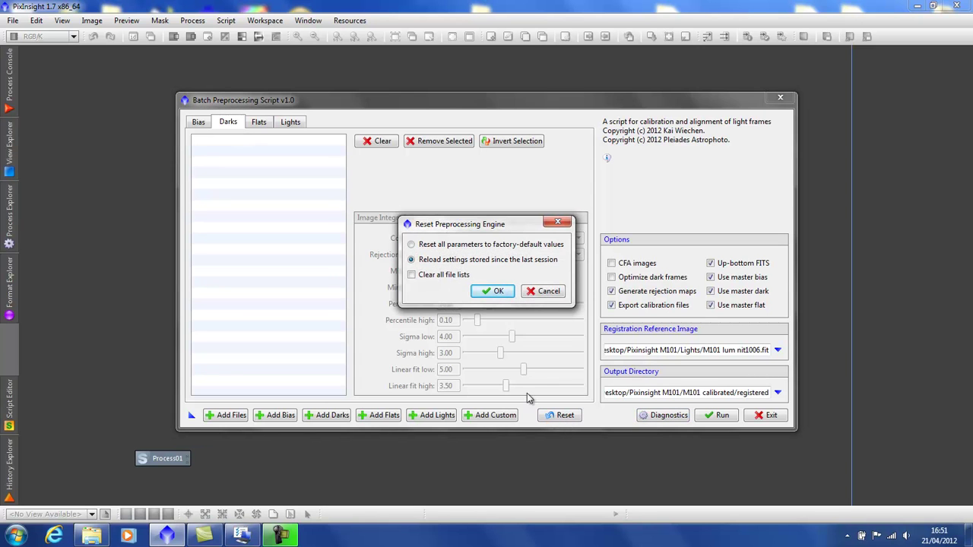
left_click(411, 275)
left_click(412, 245)
left_click(495, 291)
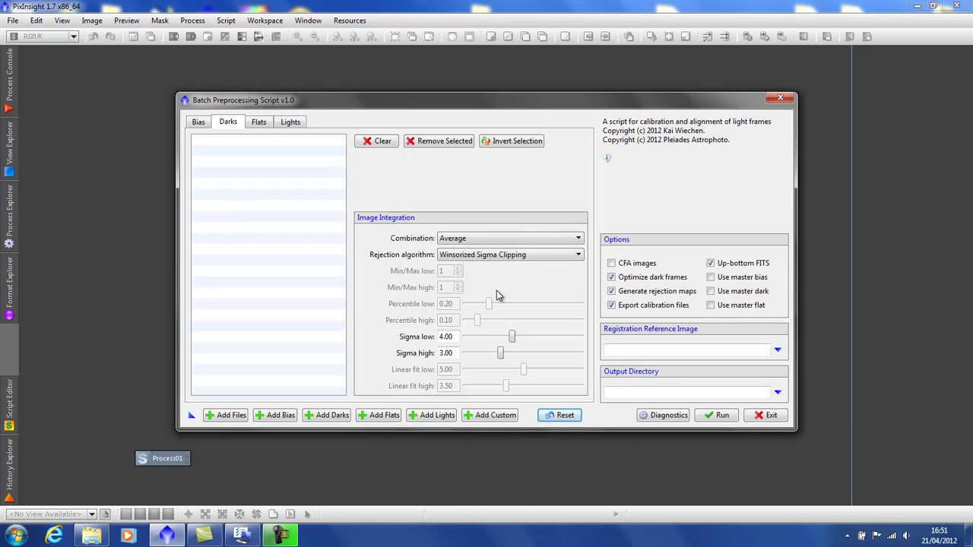
Add every file in Desktop > pixinsight m82, from bias master to RGB lights, to the script.
left_click(220, 417)
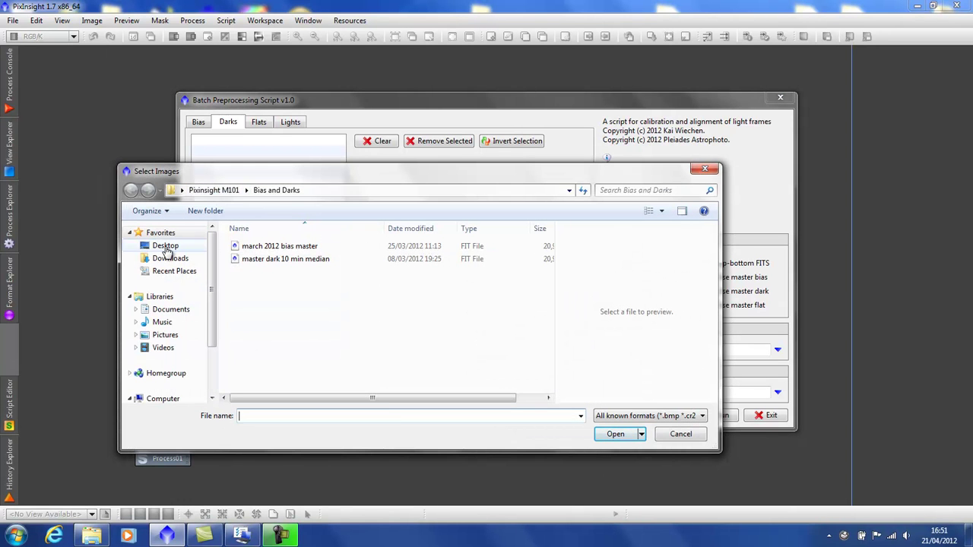
left_click(167, 246)
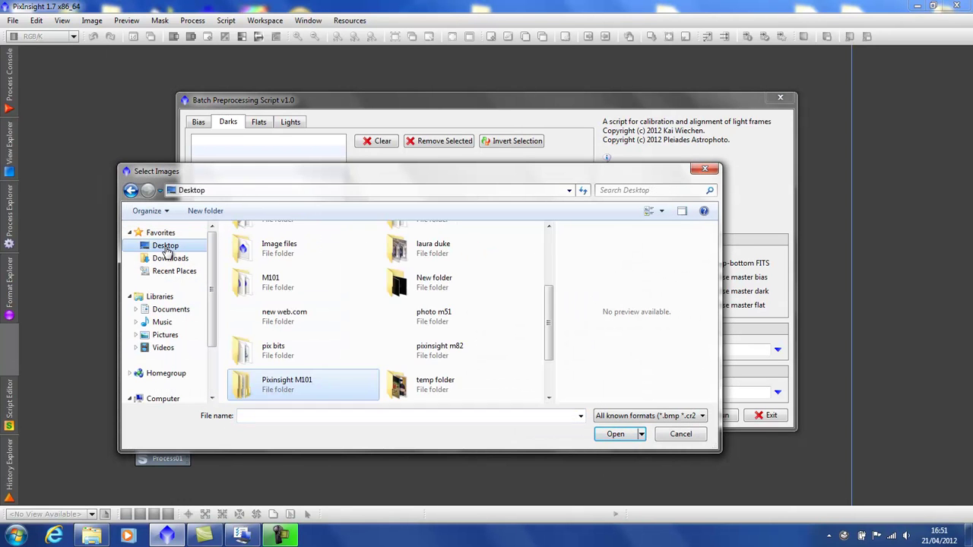
double_click(426, 353)
left_click(318, 247)
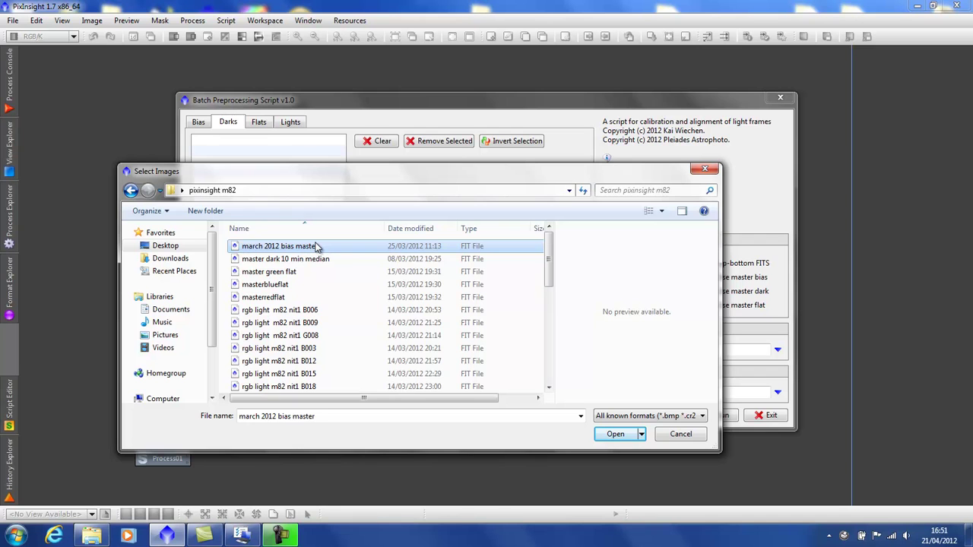
key("shift+Down")
key("shift+Down")
key("shift+Down")
key("shift+Down")
key("shift+Down")
key("shift+Down")
key("shift+Down")
key("shift+Down")
key("shift+Down")
key("shift+Down")
key("shift+Down")
key("shift+Down")
key("shift+Down")
key("shift+Down")
key("shift+Down")
key("shift+Down")
key("shift+Down")
key("shift+Down")
key("shift+Down")
key("shift+Down")
key("shift+Down")
key("shift+Down")
key("shift+Down")
key("shift+Down")
key("shift+Down")
key("shift+Down")
key("shift+Down")
key("shift+Down")
key("shift+Down")
key("shift+Down")
key("shift+Down")
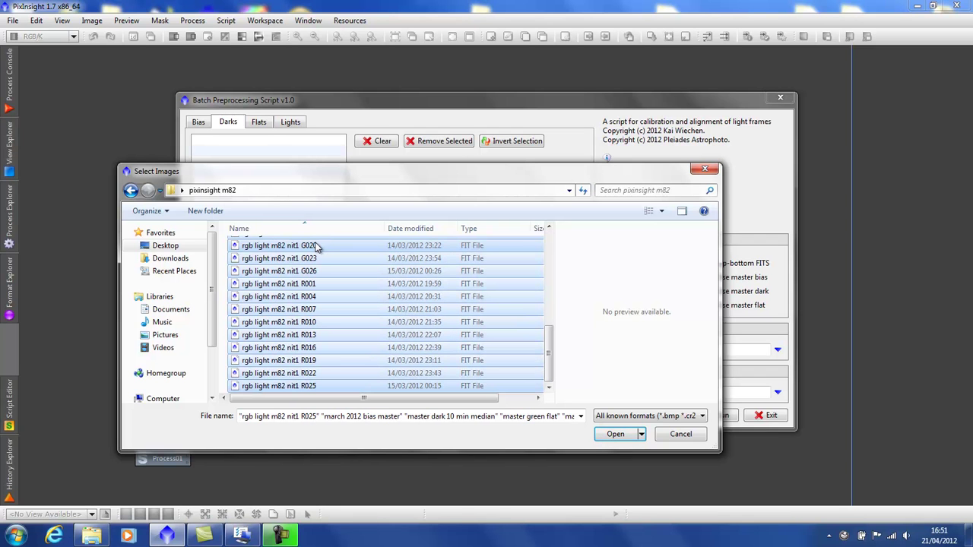
left_click(621, 437)
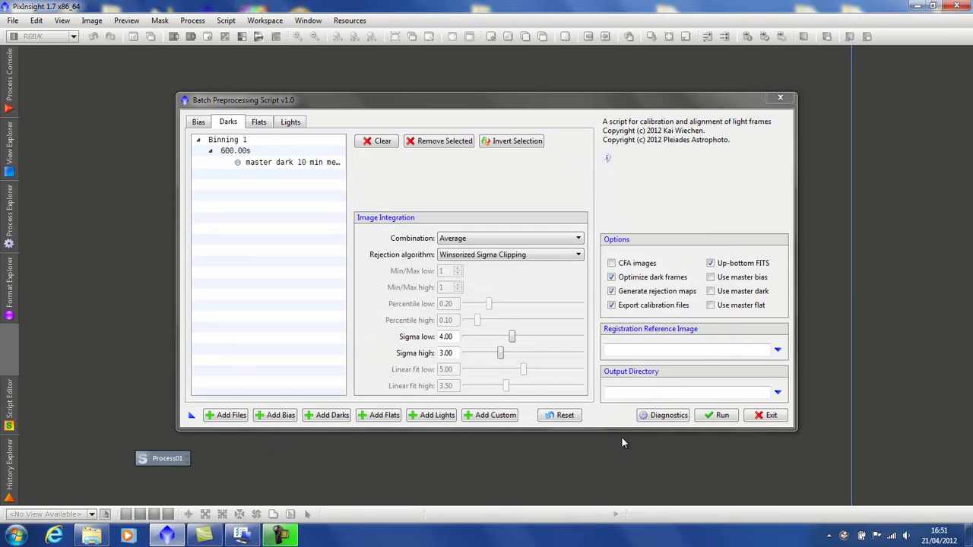
Review the sorted Bias, Darks and Flats lists and enable Use master bias, dark and flat.
left_click(198, 122)
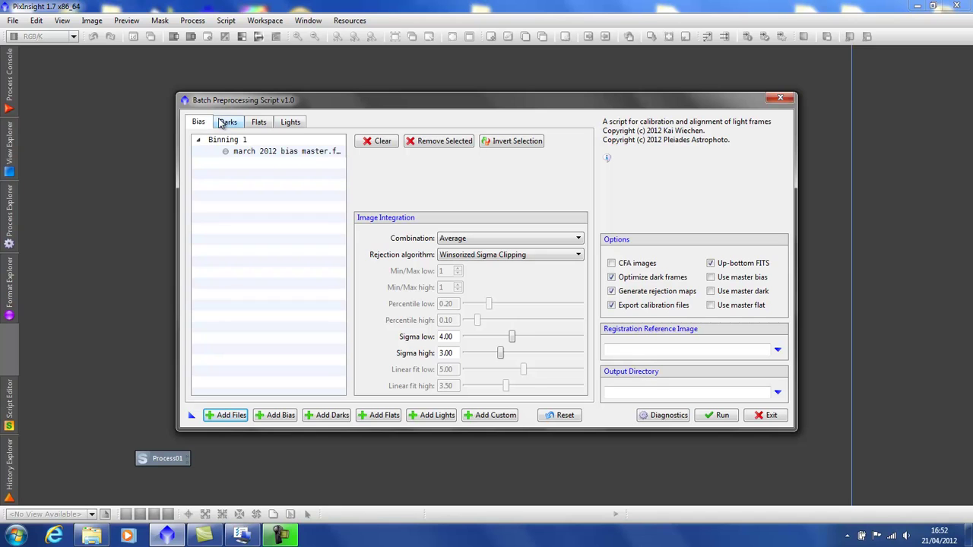
left_click(228, 123)
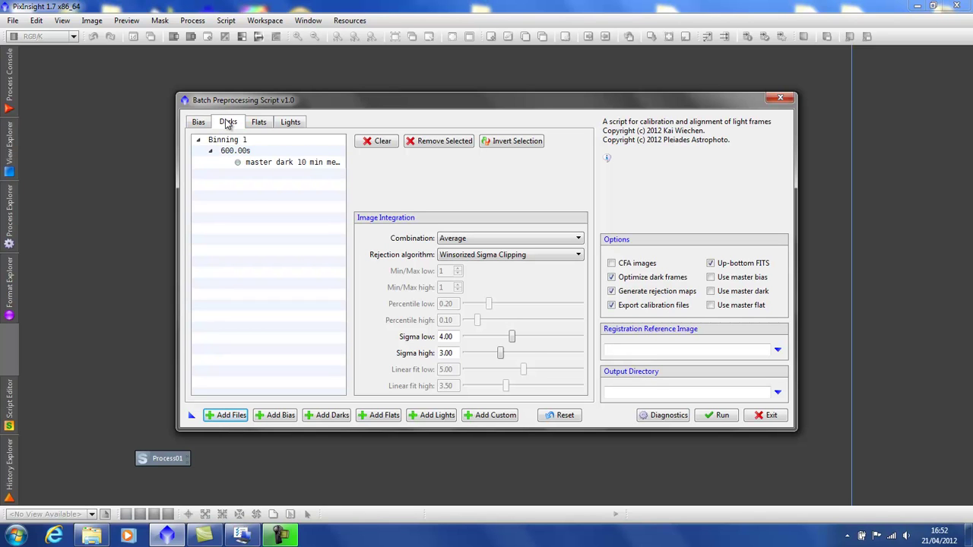
left_click(259, 124)
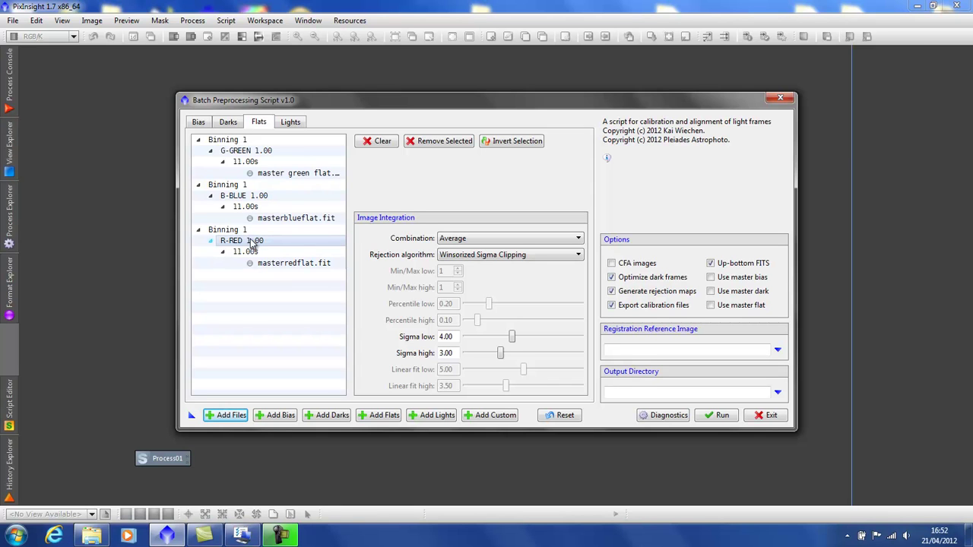
left_click(711, 278)
left_click(710, 292)
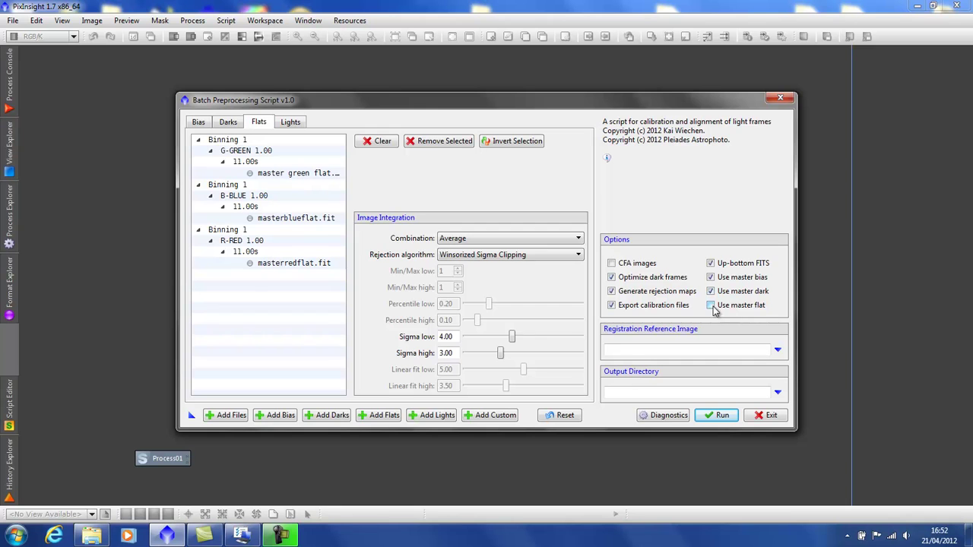
left_click(710, 305)
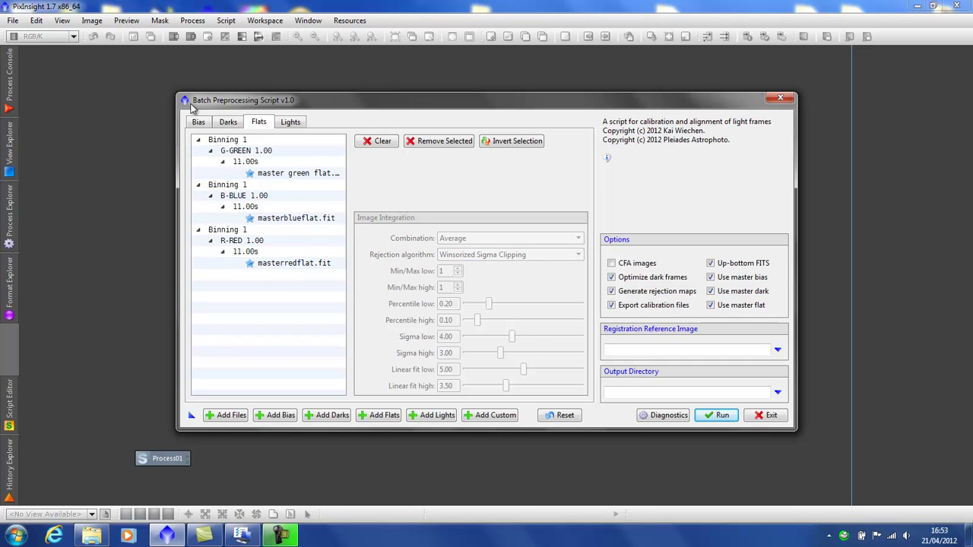
Scroll through the filter-sorted M82 lights list and bring up the Add Custom Frames dialog.
left_click(292, 122)
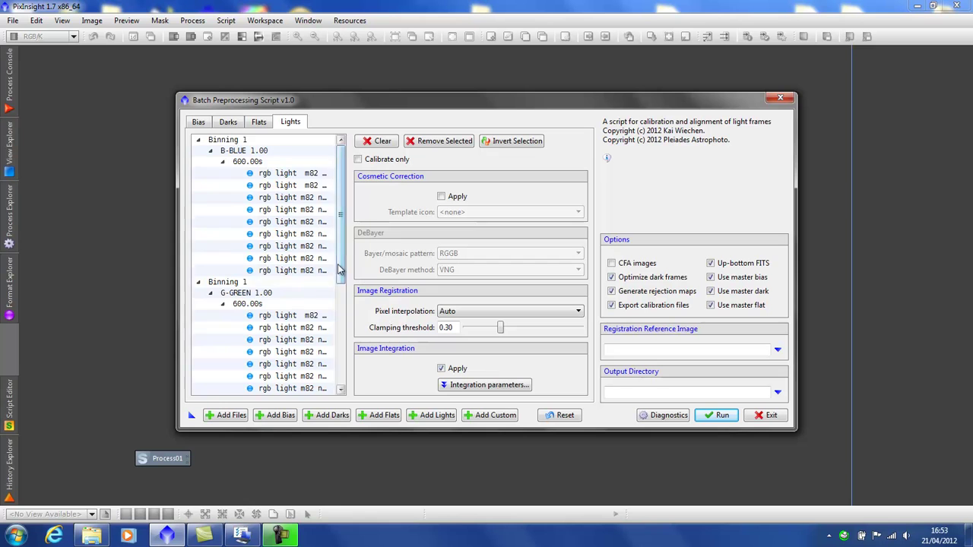
mouse_move(339, 266)
left_mouse_down()
mouse_move(339, 368)
mouse_move(340, 269)
left_mouse_up()
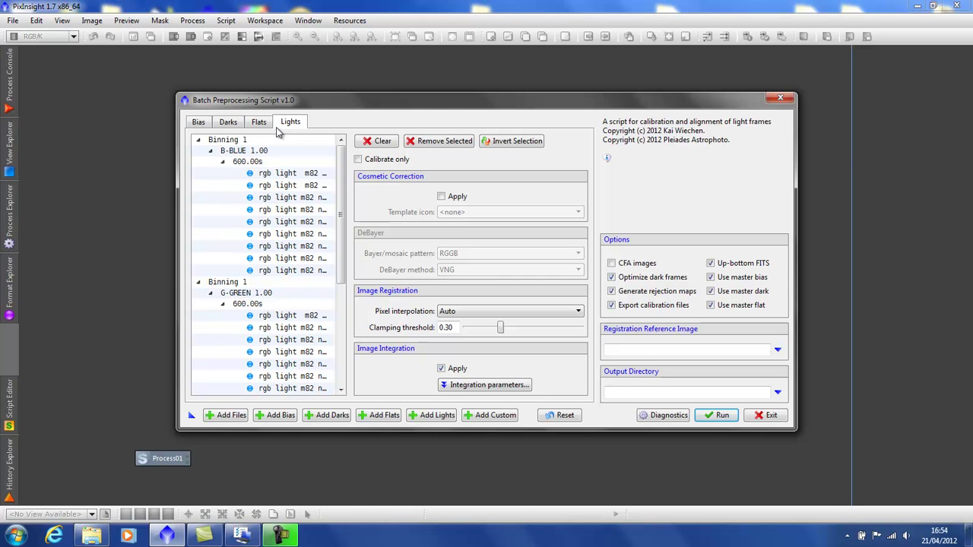
left_click(494, 419)
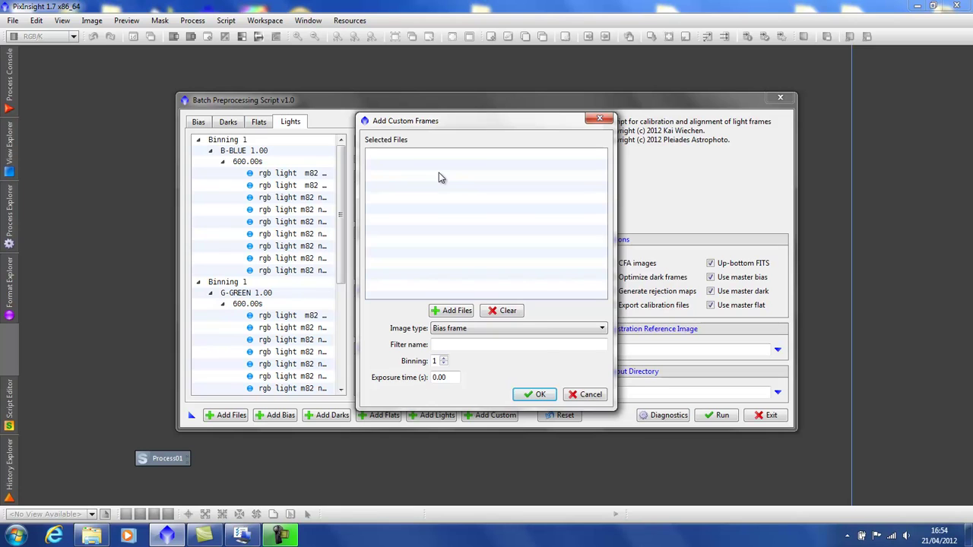
Browse the custom image types, keep Bias frame, and close the dialog without adding files.
left_click(541, 331)
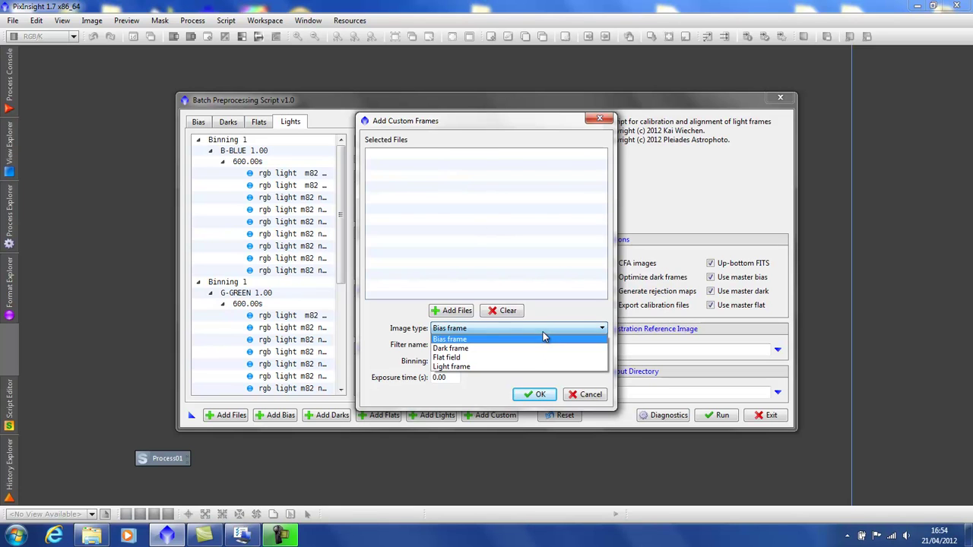
left_click(520, 339)
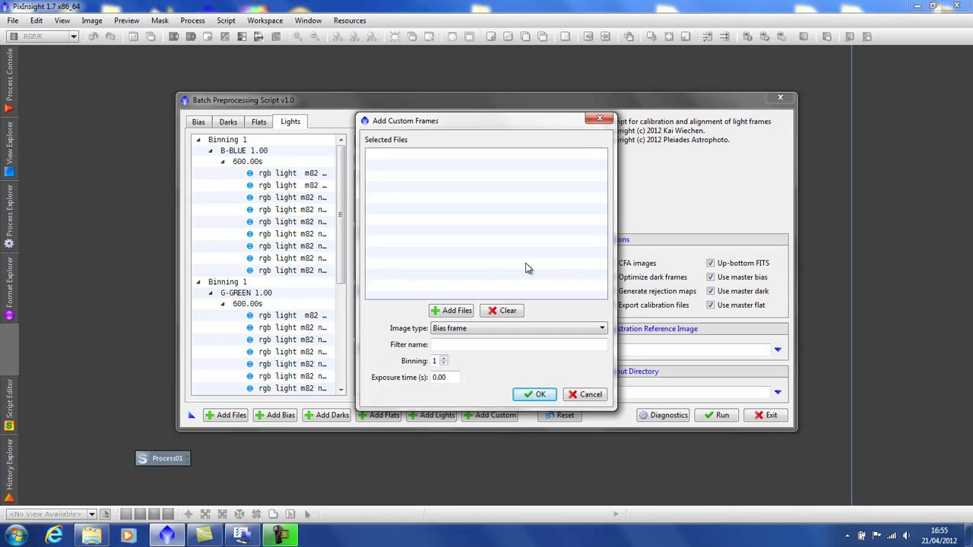
left_click(533, 394)
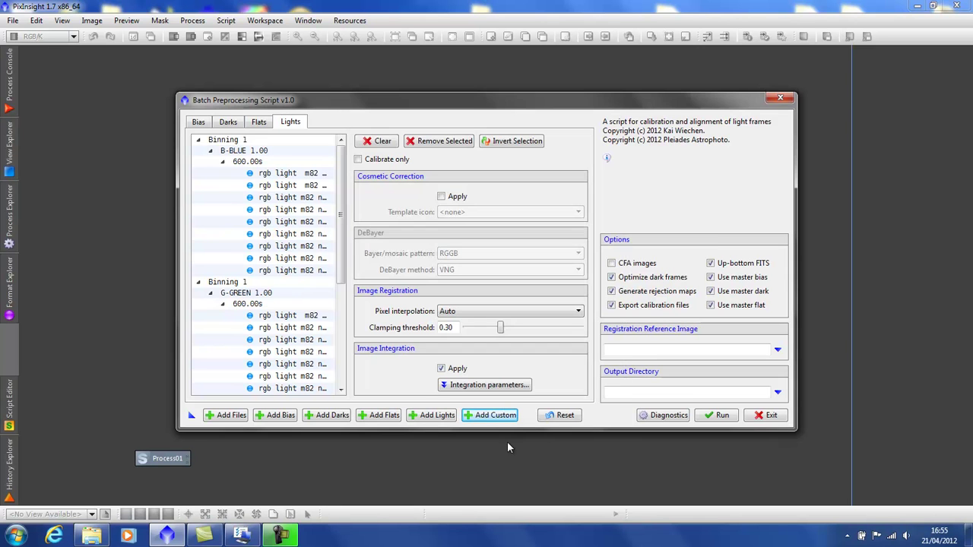